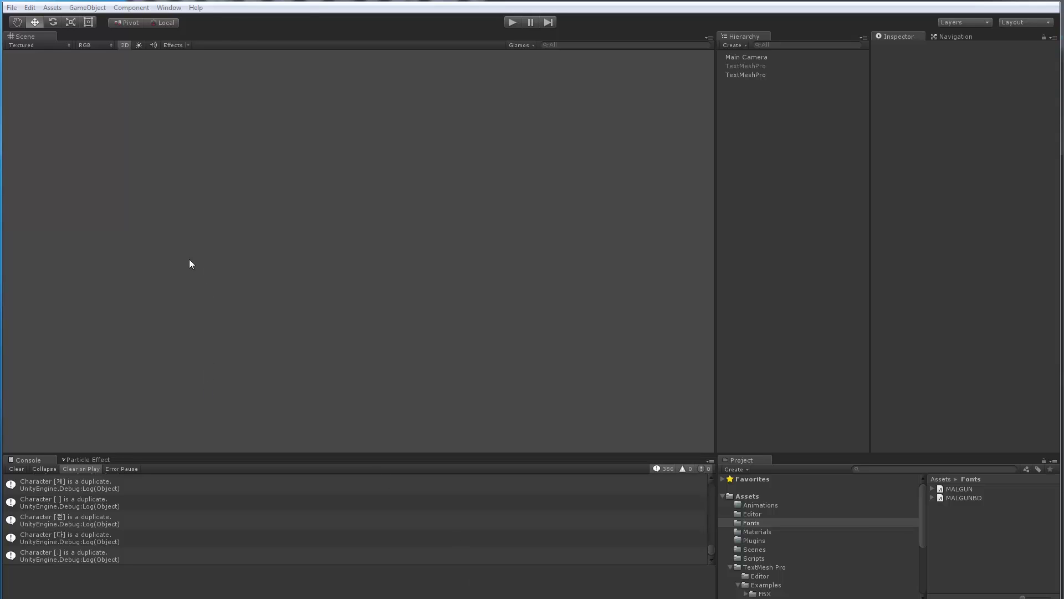
Open the TextMesh Pro Font Asset Creator window from the Window menu.
left_click(169, 7)
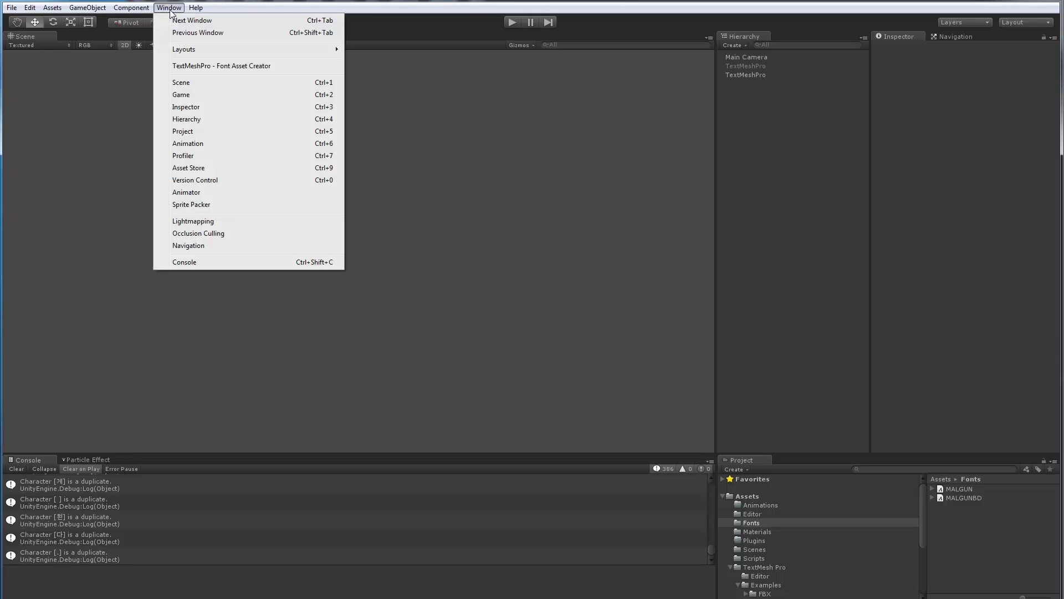
left_click(201, 67)
left_click_drag(333, 78, 298, 58)
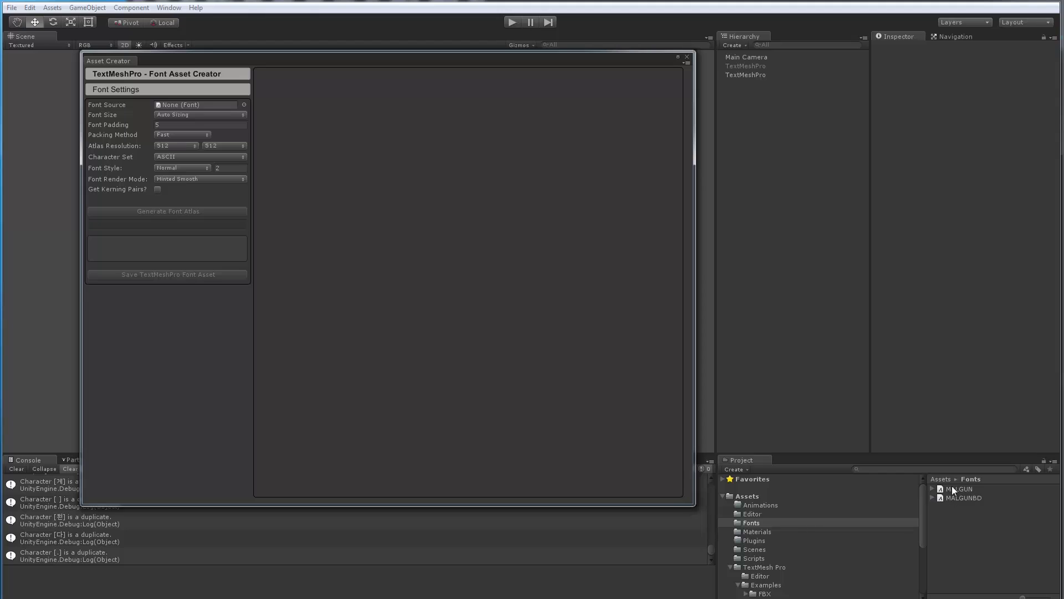
Set the source font to MALGUN and generate an atlas of 95 ASCII characters at size 74.
left_click(244, 105)
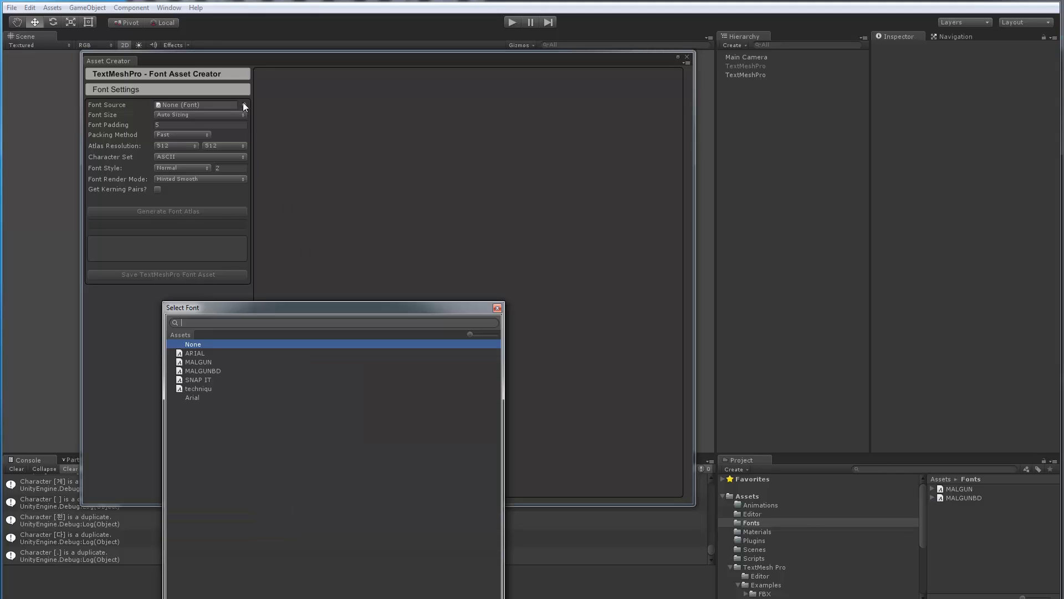
left_click(198, 360)
left_click(497, 308)
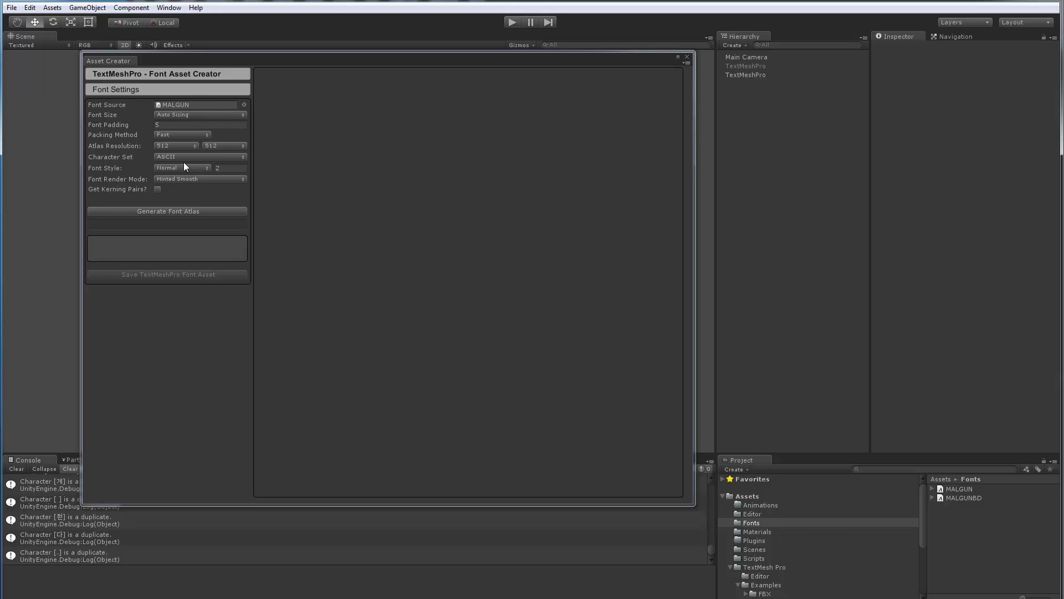
left_click(164, 213)
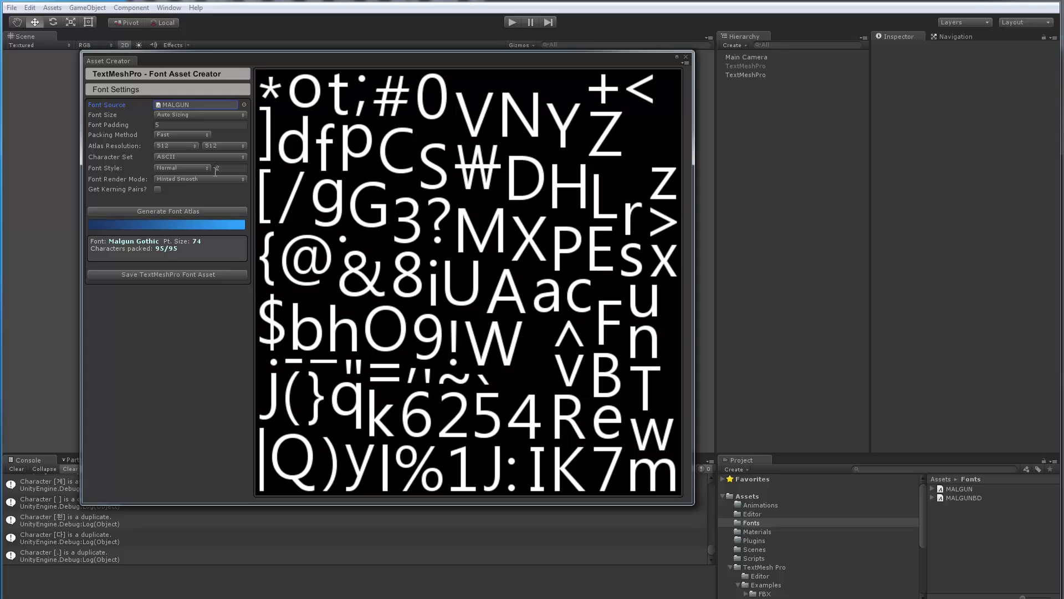
Switch the font size to Custom Size with a value of 36.
left_click(182, 114)
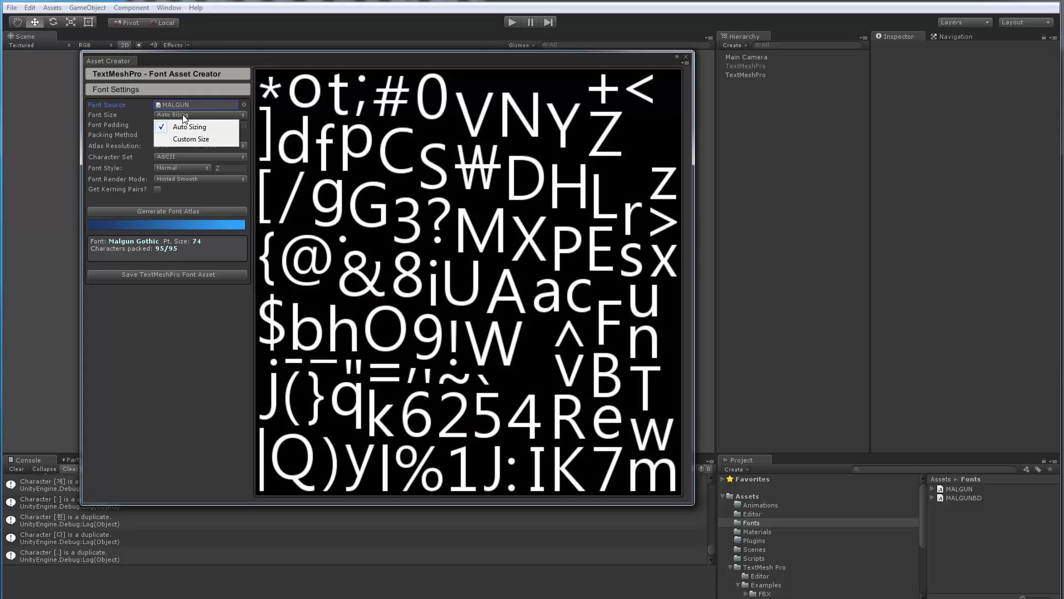
left_click(188, 139)
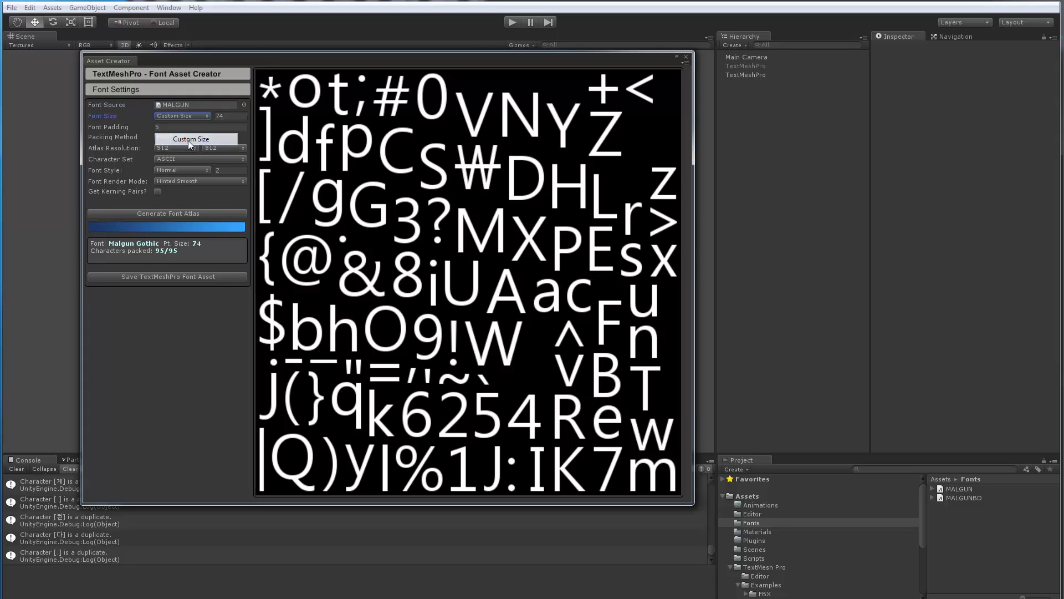
left_click(229, 117)
type("36")
key("Tab")
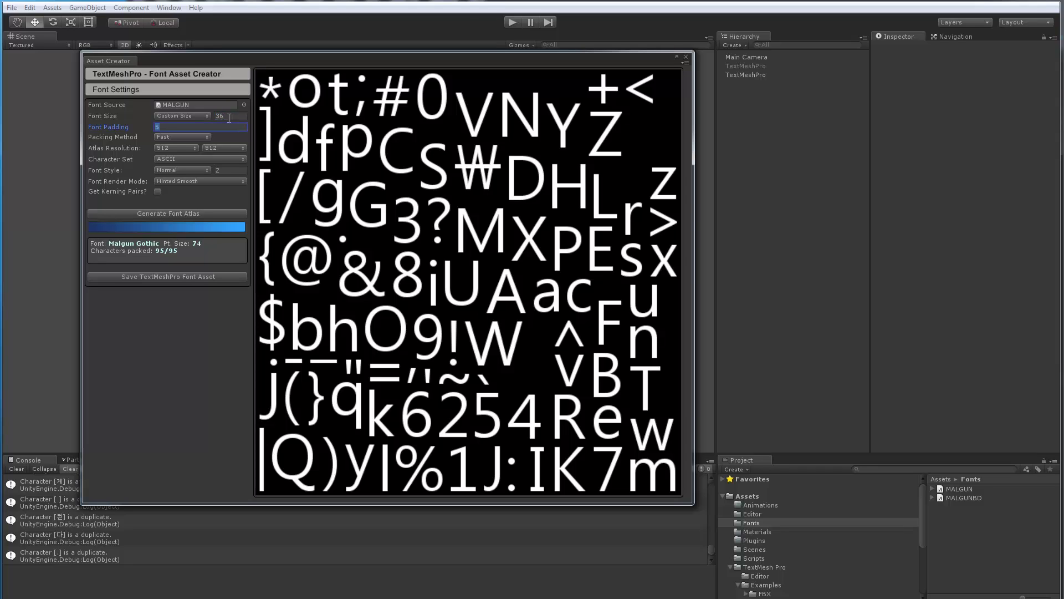
Set the atlas resolution to 4096 × 4096.
left_click(168, 149)
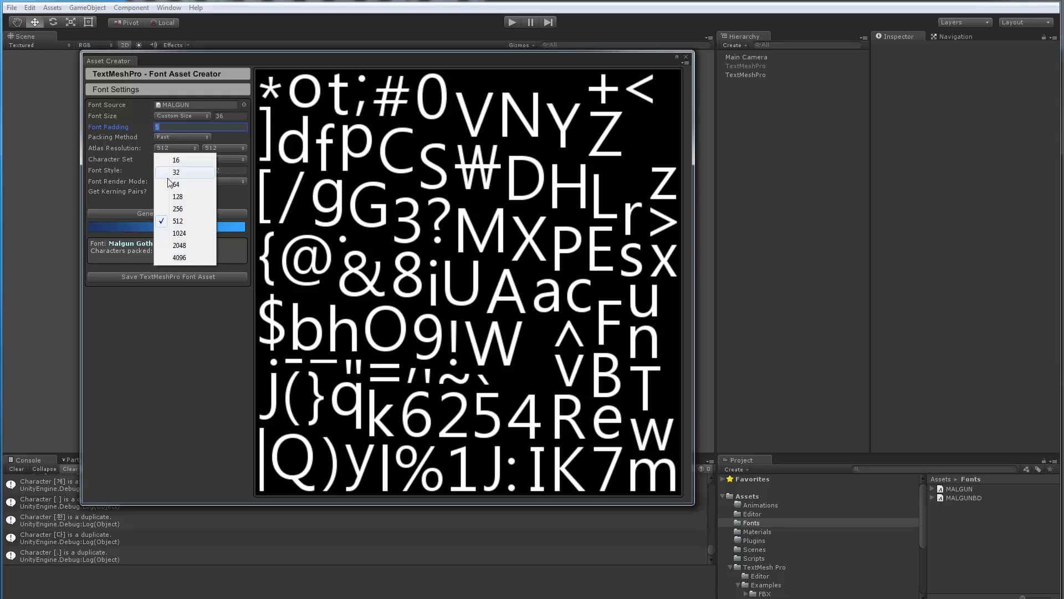
left_click(177, 257)
left_click(225, 147)
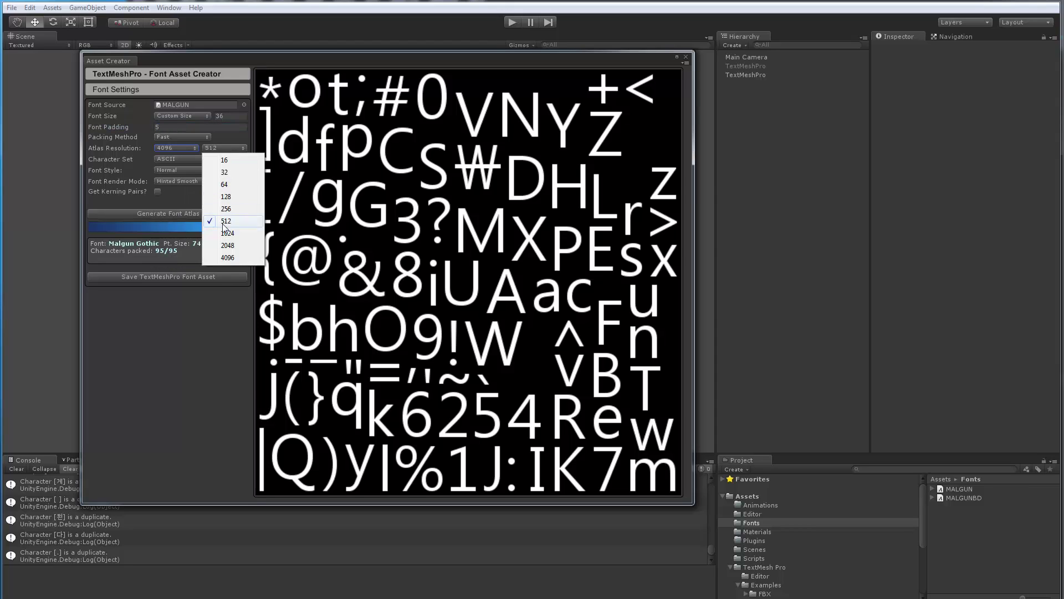
left_click(227, 259)
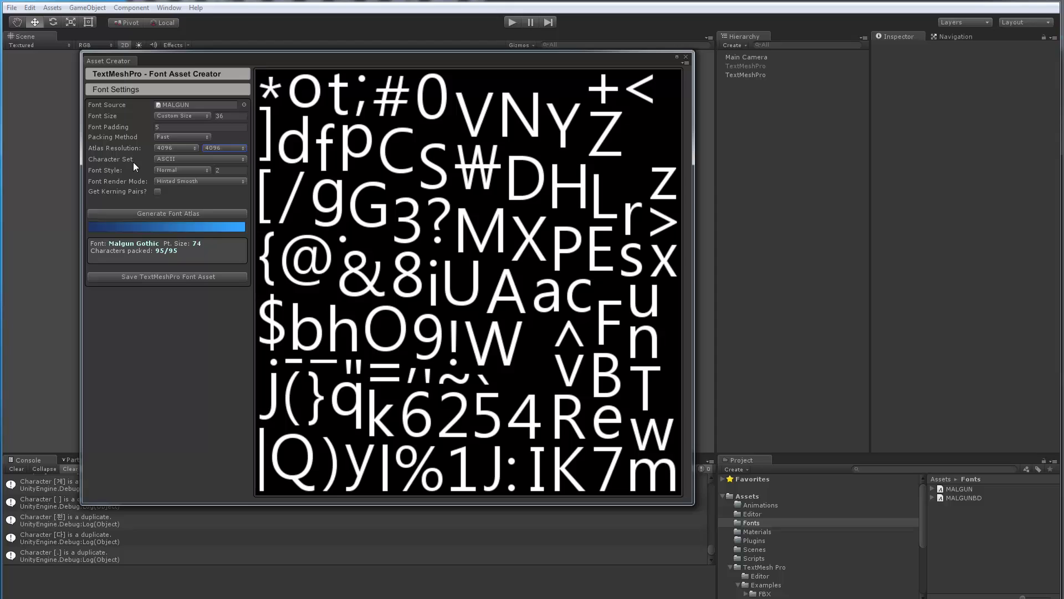
left_click(170, 158)
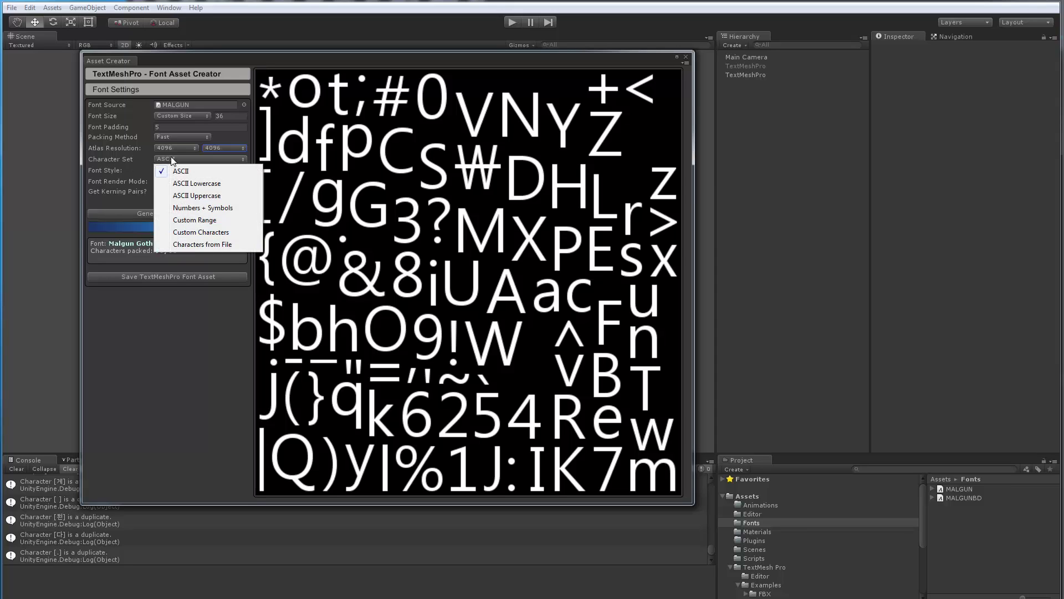
left_click(194, 220)
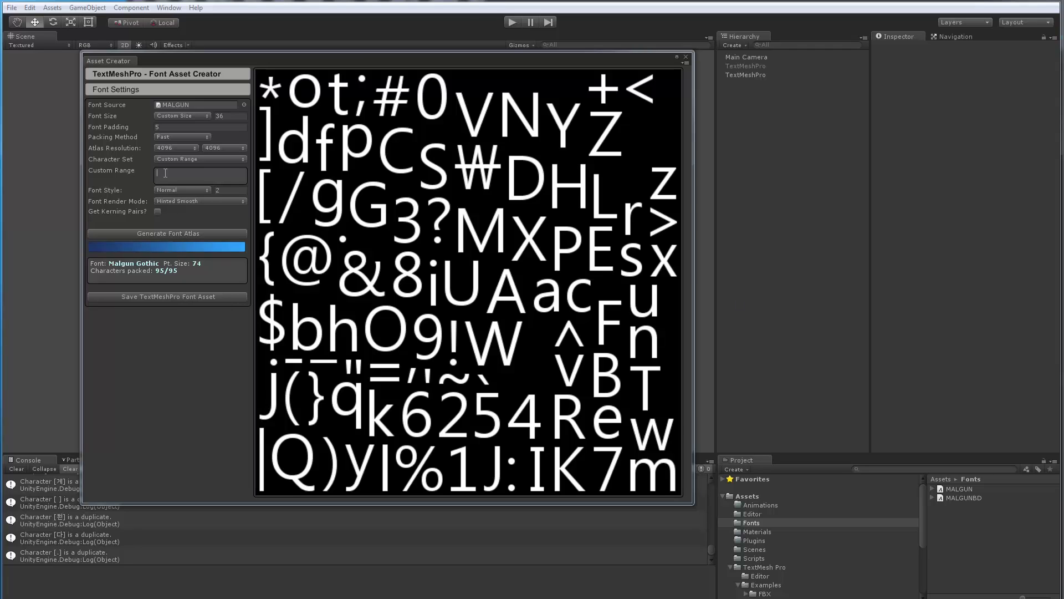
type("44032")
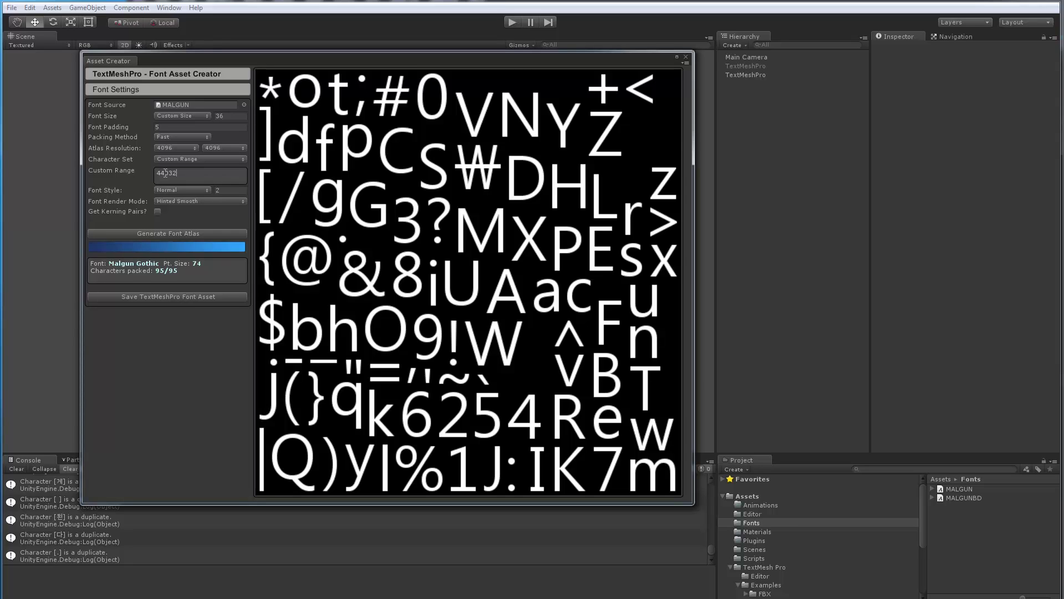
type("-55203")
left_click(181, 201)
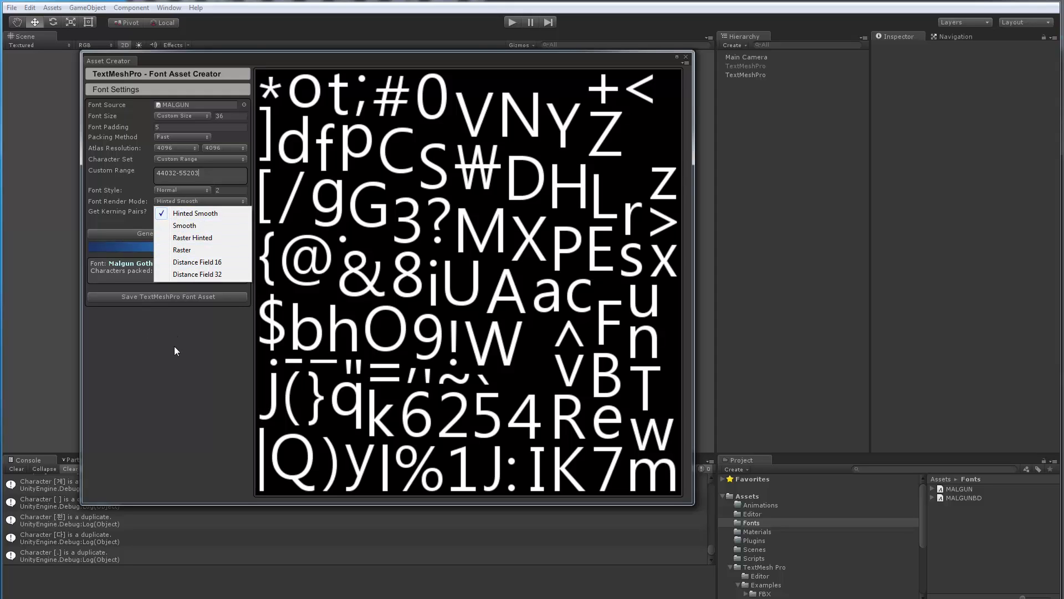
left_click(184, 311)
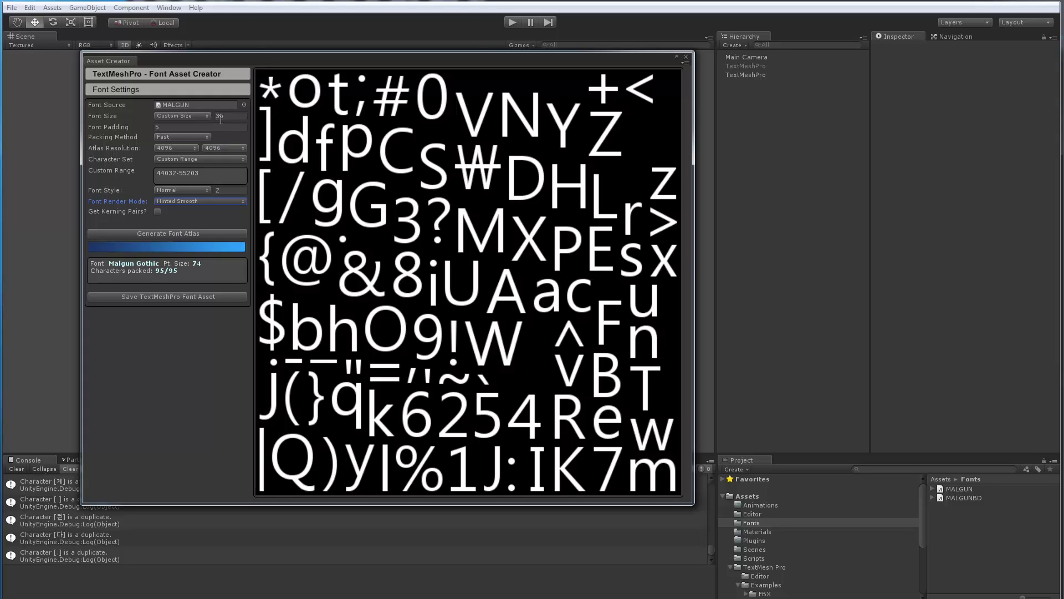
Generate the Hangul atlas, which fits only 9295 of 11172 characters at size 36.
left_click(142, 234)
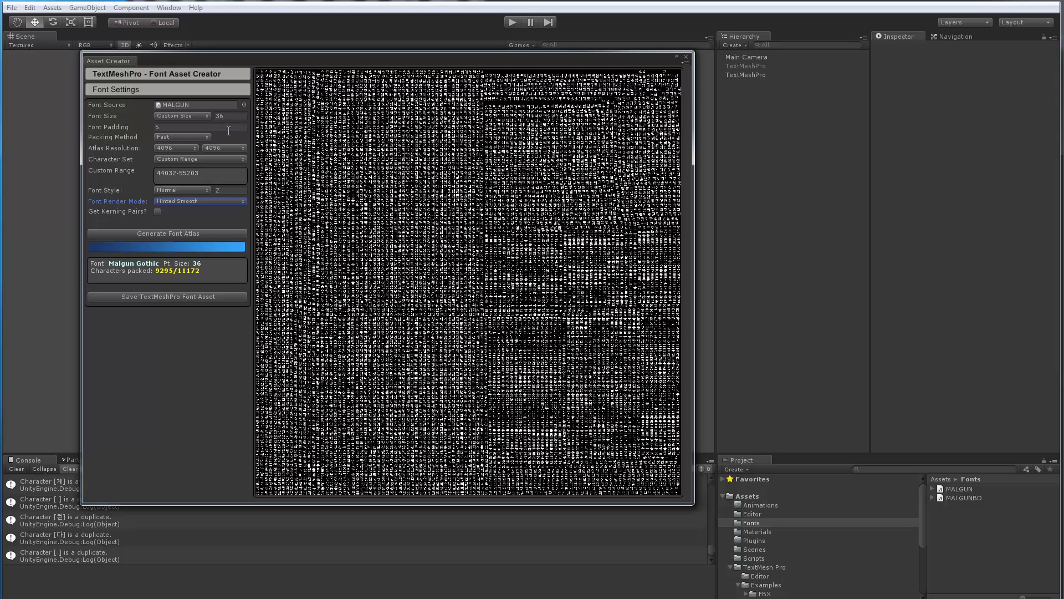
Change font size to 33 and padding to 4, then regenerate to fit all 11172 characters.
left_click(183, 119)
left_click(229, 118)
type("33")
left_click(178, 128)
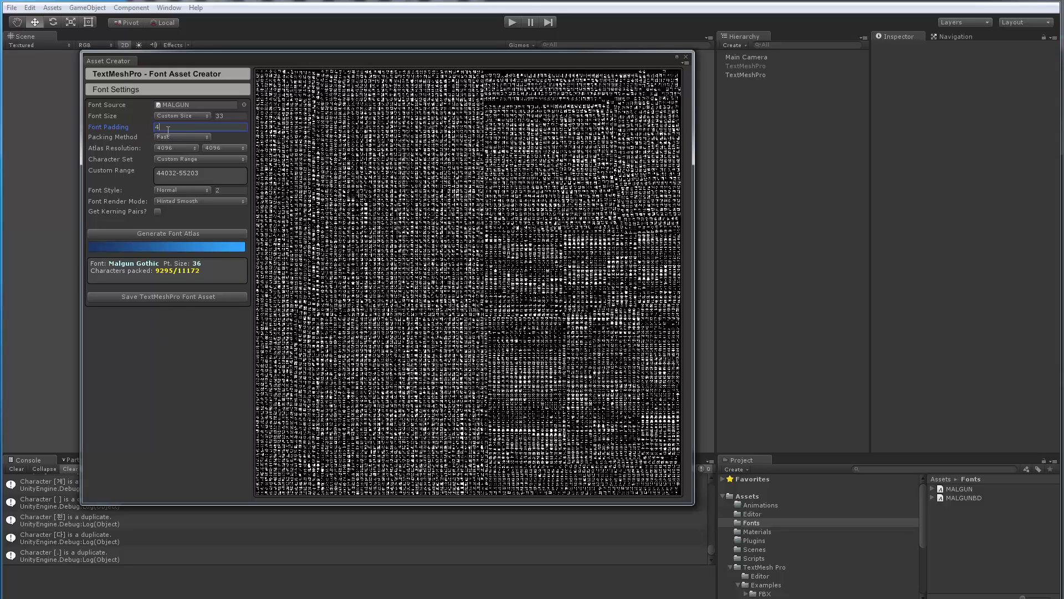
left_click(171, 233)
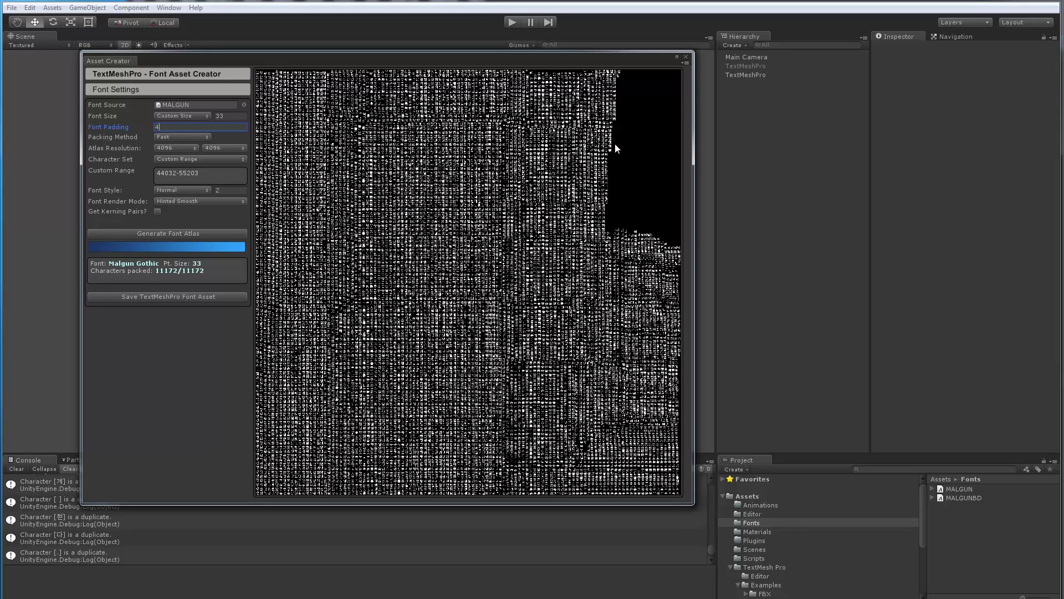
Change the font render mode to Distance Field 16.
left_click(184, 201)
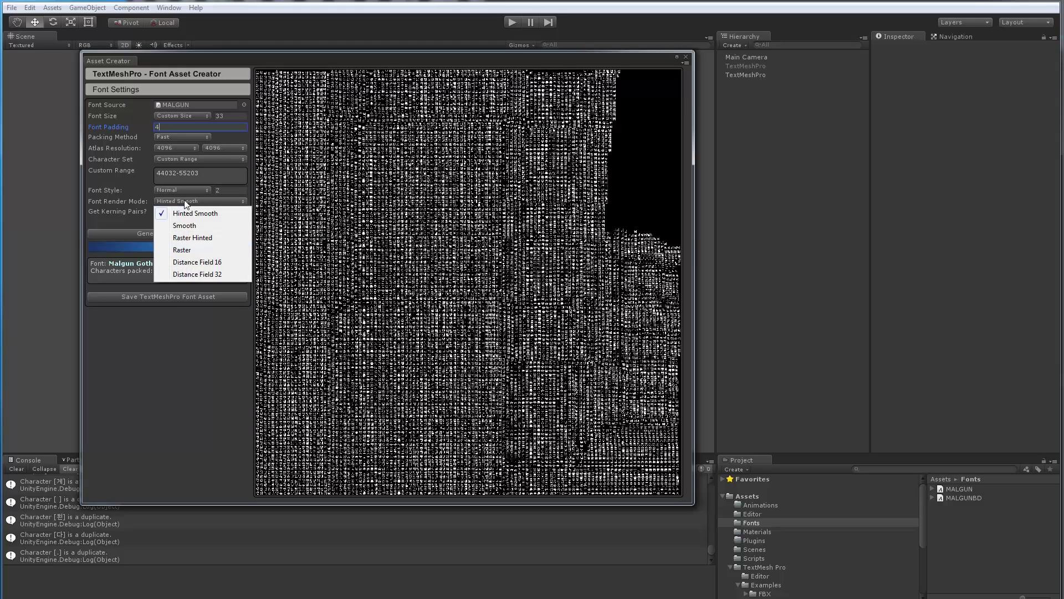
left_click(192, 263)
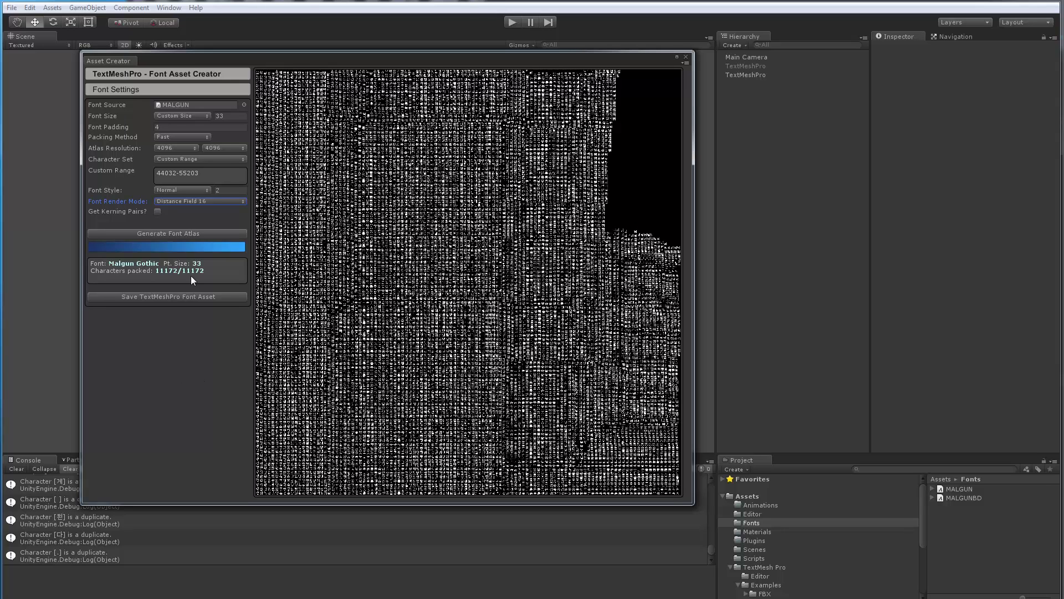
left_click(175, 159)
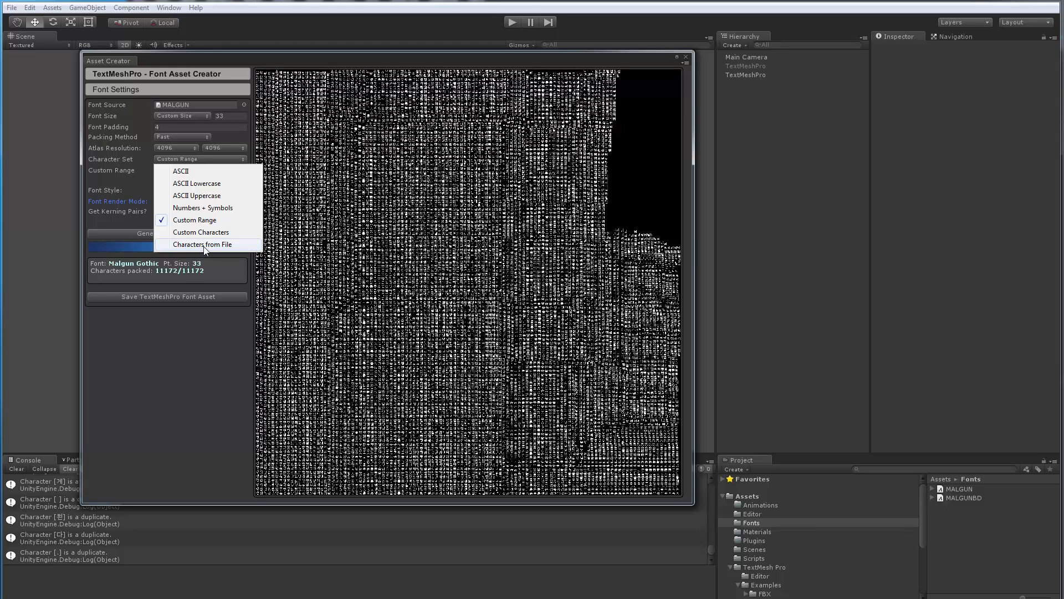
key("Escape")
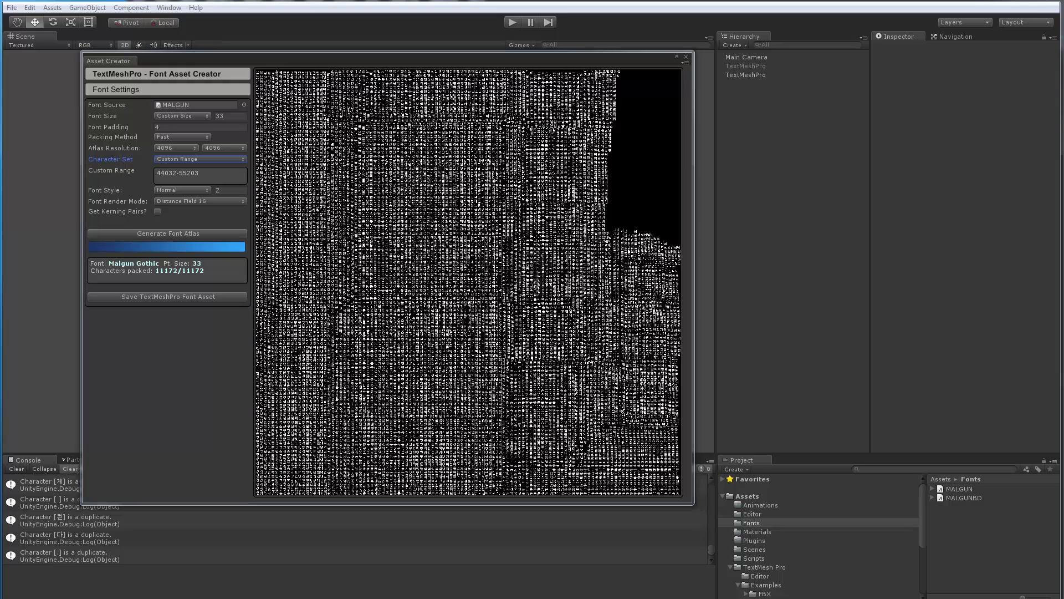
Copy the Terran (테란) paragraph from the Korean StarCraft II Wikipedia article.
key("alt+Tab")
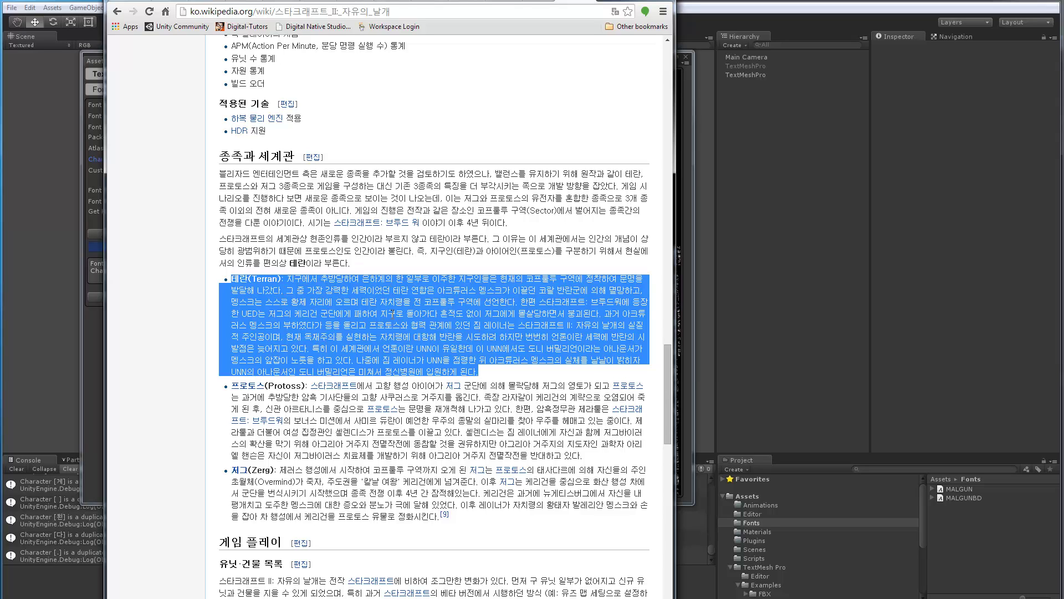
right_click(392, 313)
left_click(416, 321)
Back in Unity, set the character set to Custom Characters and font size to Auto Sizing.
key("alt+Tab")
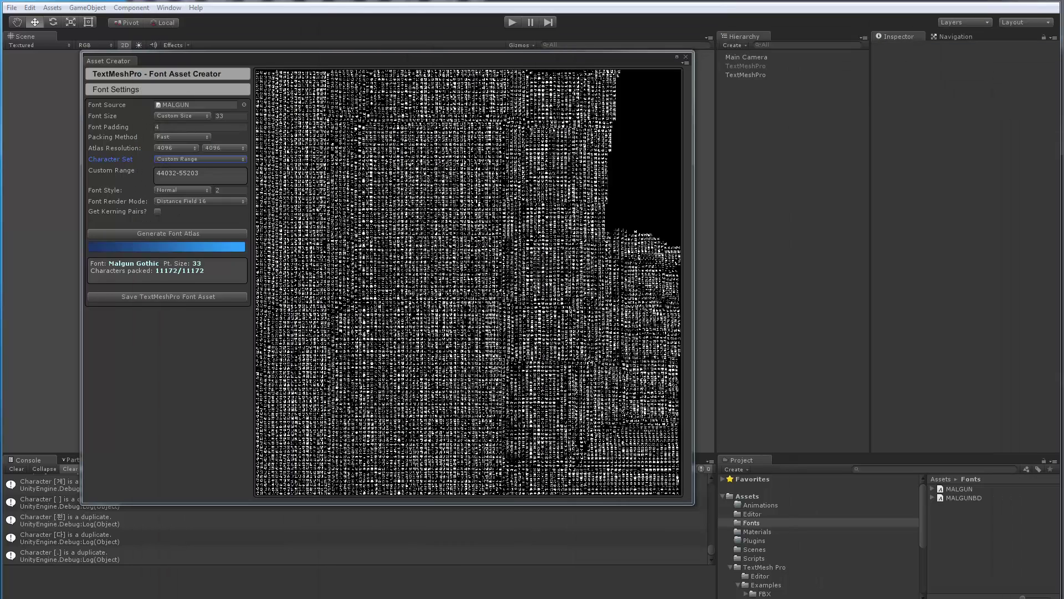
left_click(174, 160)
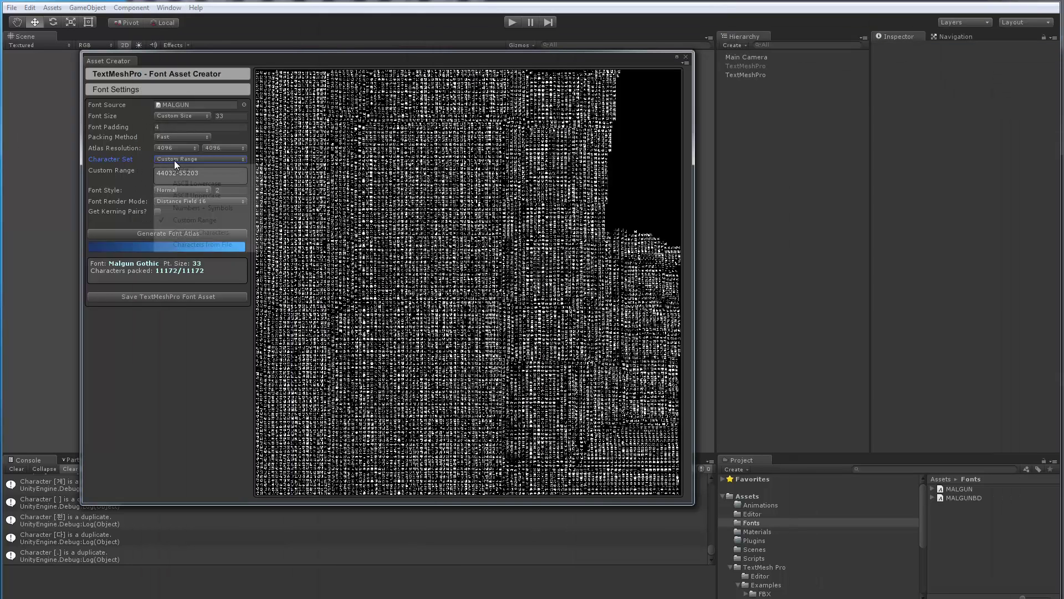
left_click(191, 233)
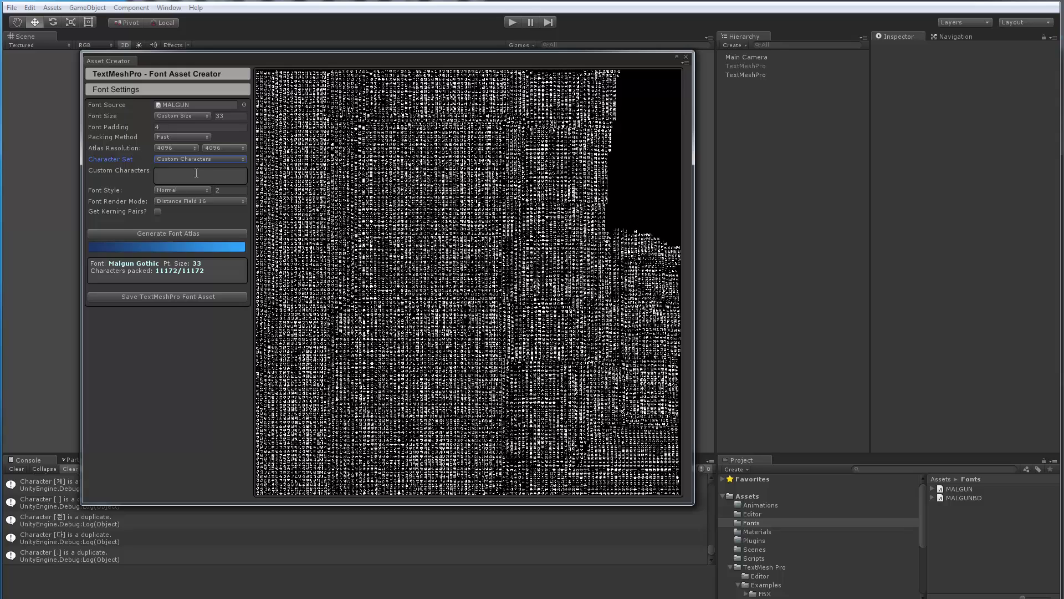
left_click(175, 115)
left_click(183, 127)
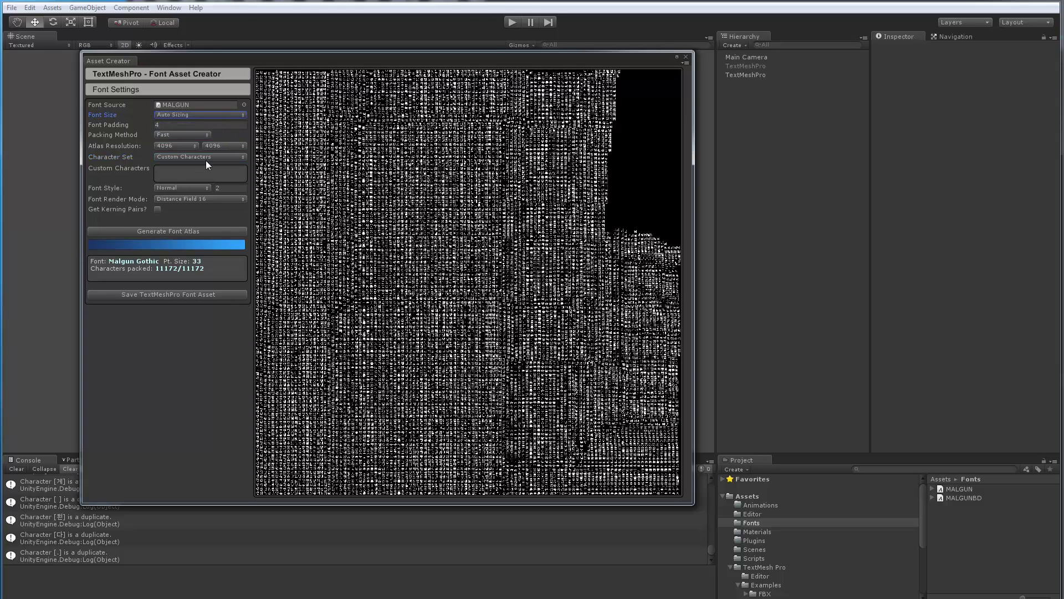
Set the atlas resolution to 1024 × 1024.
left_click(175, 147)
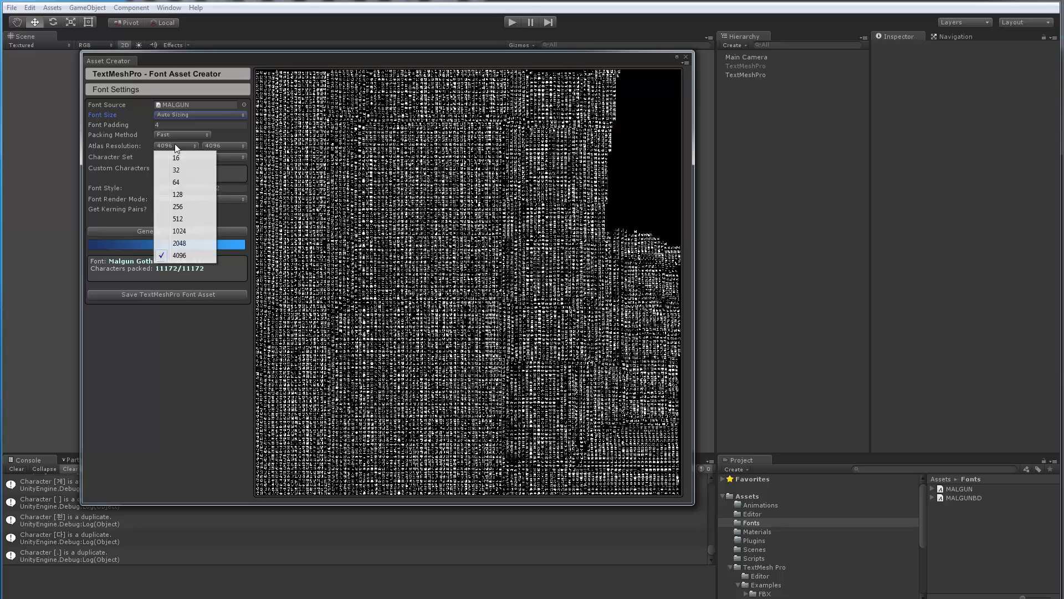
left_click(178, 232)
left_click(218, 146)
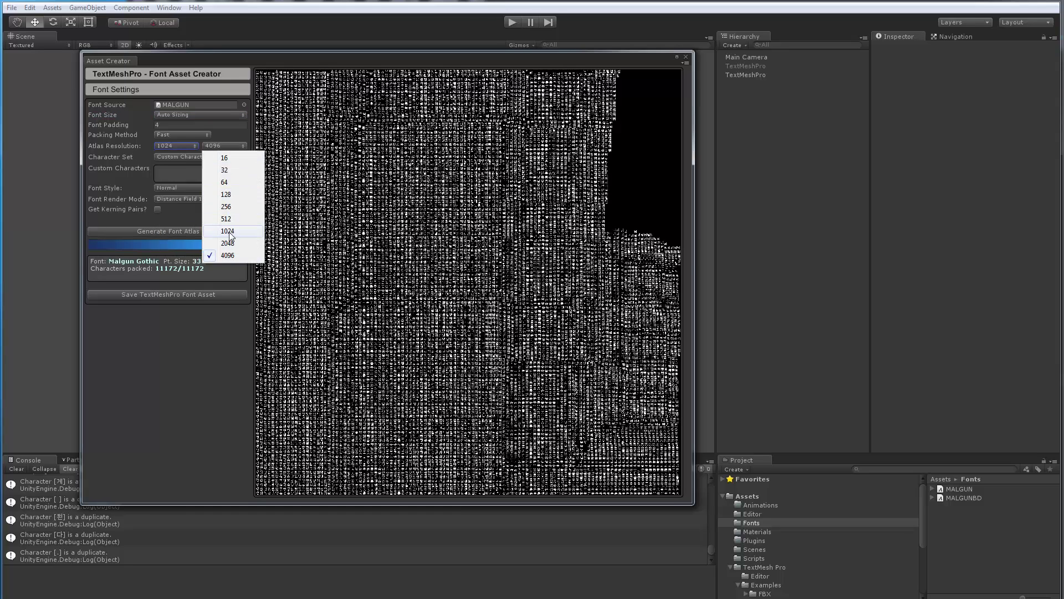
left_click(230, 233)
left_click(173, 173)
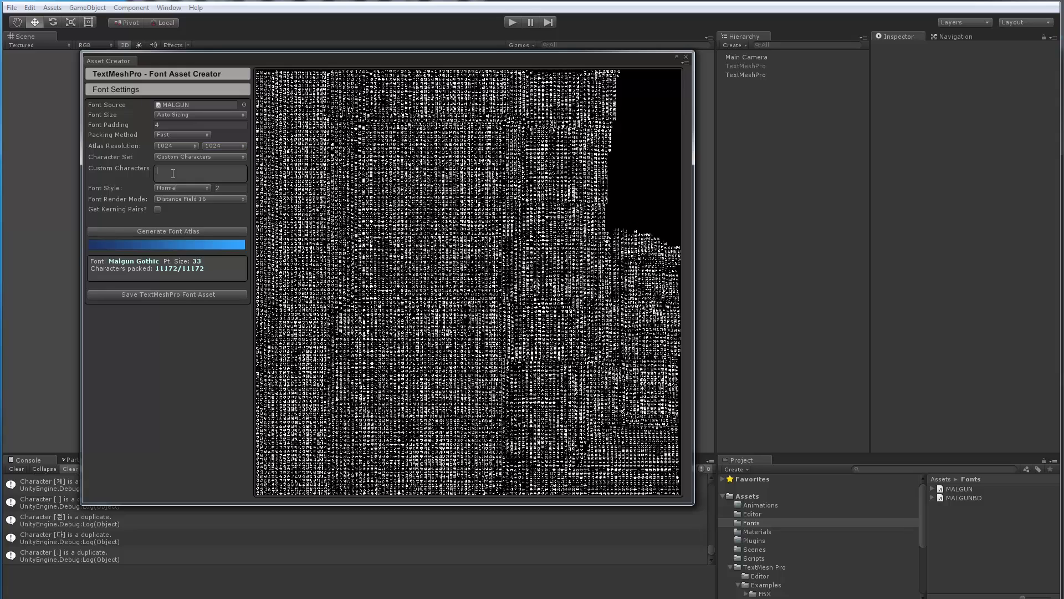
Paste the Terran paragraph as custom characters and generate a Hinted Smooth atlas of 169/169 characters at size 81.
type("버밀리언은 미쳐서 정신병원에 입원하게 된다.")
left_click(186, 199)
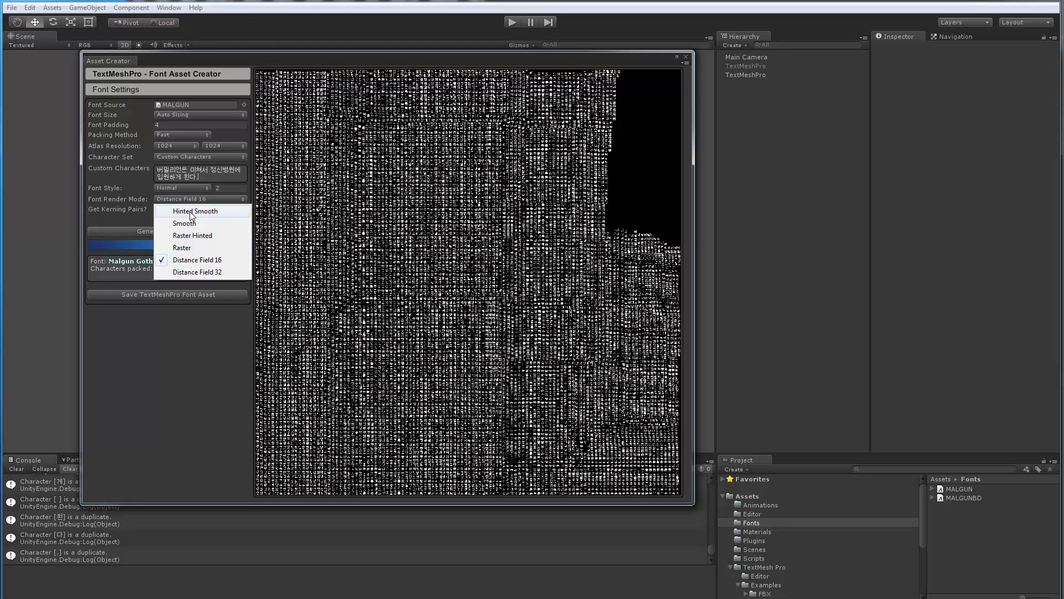
left_click(171, 206)
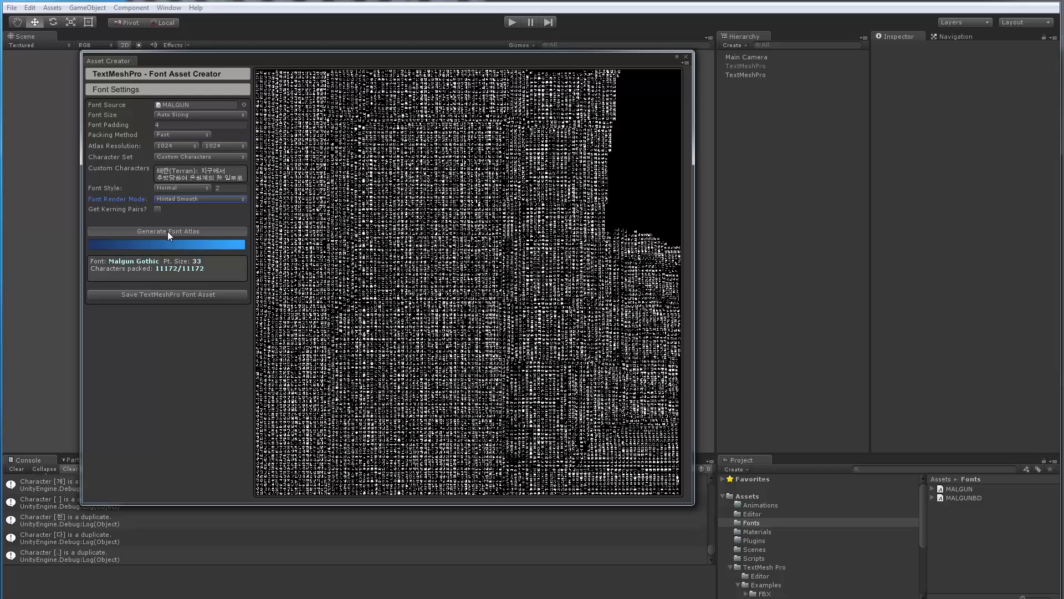
left_click(167, 231)
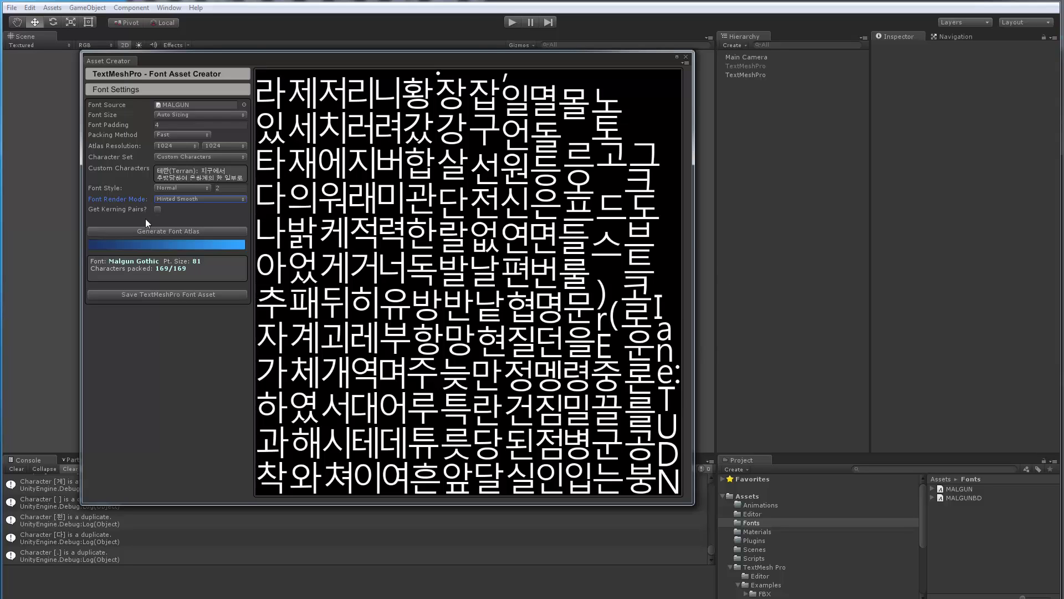
Set the Terran-paragraph atlas render mode back to Distance Field 16.
left_click(168, 198)
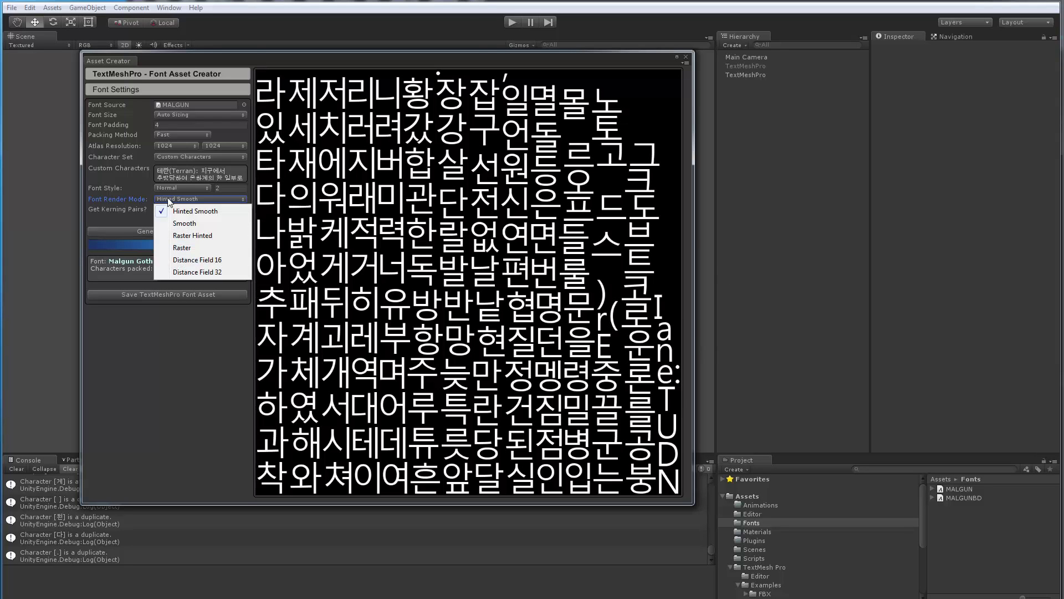
left_click(200, 261)
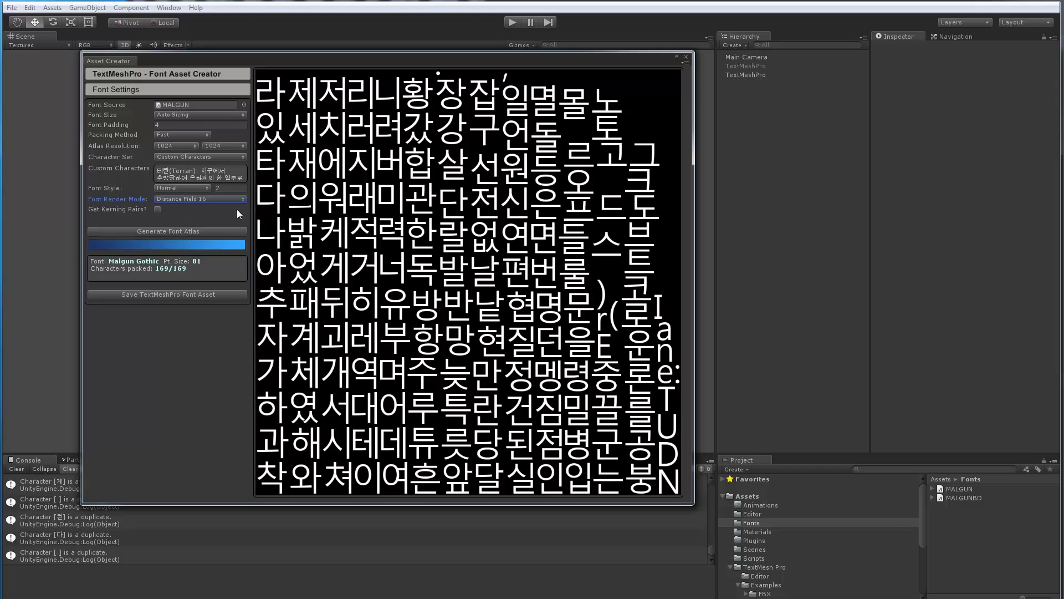
left_click(188, 197)
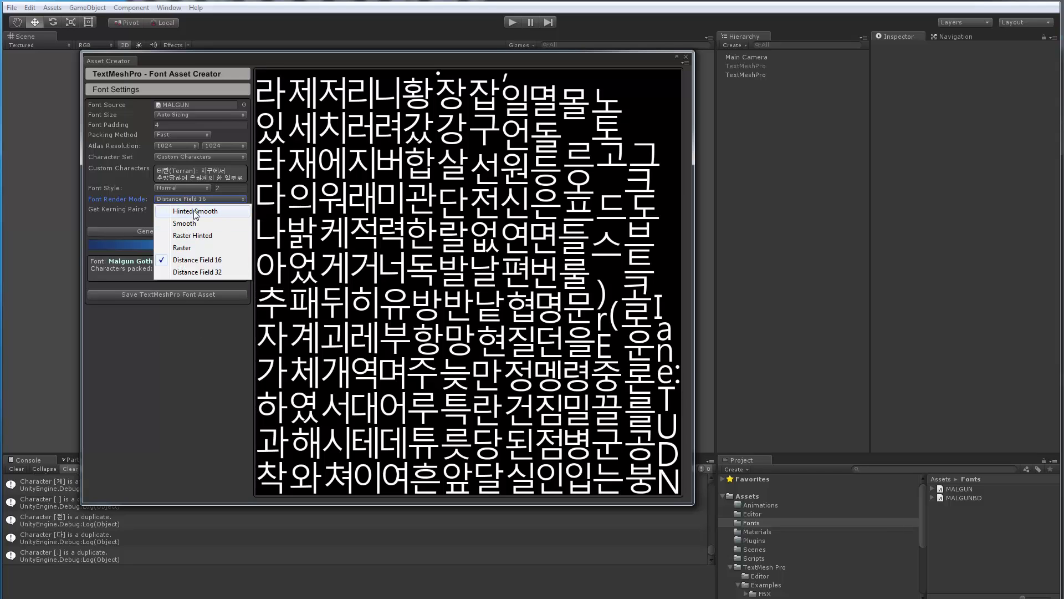
left_click(188, 259)
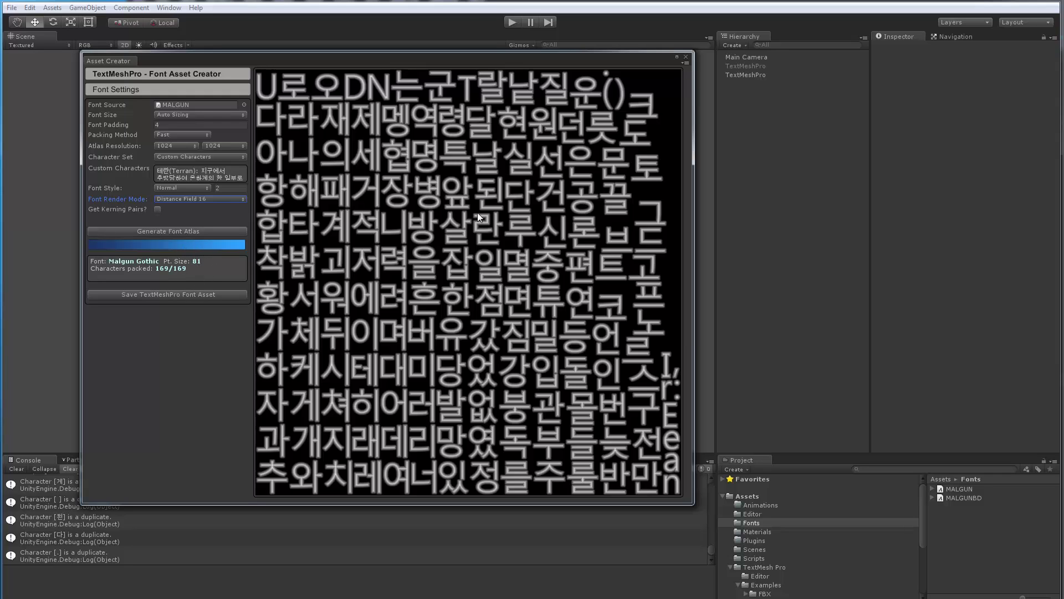
Set font padding to 5, regenerate the 169-character atlas, and save it as MALGUN SDF.asset in Fonts.
left_click(162, 126)
key("Tab")
left_click(175, 231)
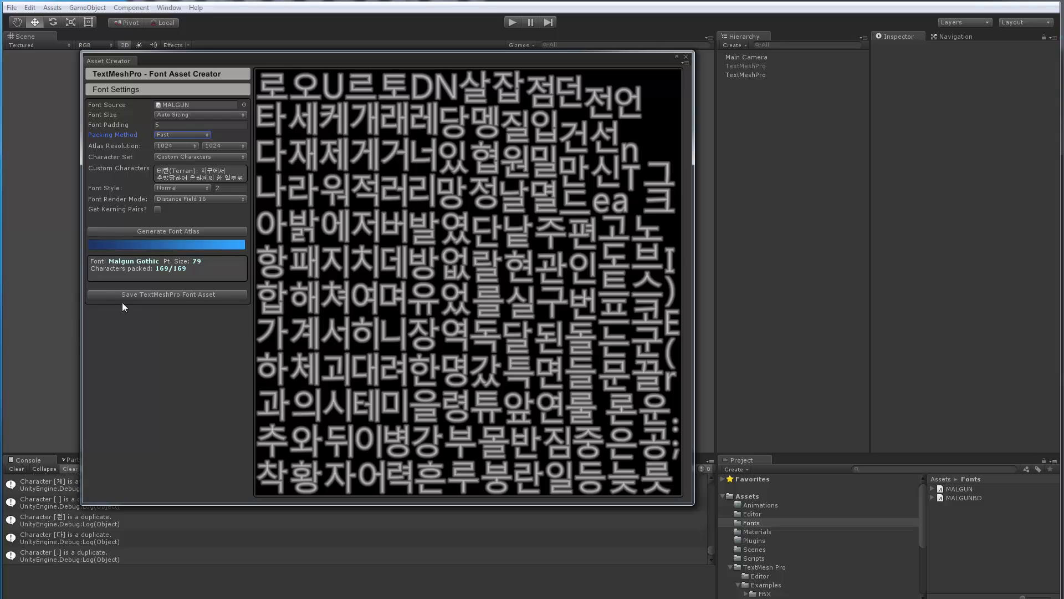
left_click(167, 294)
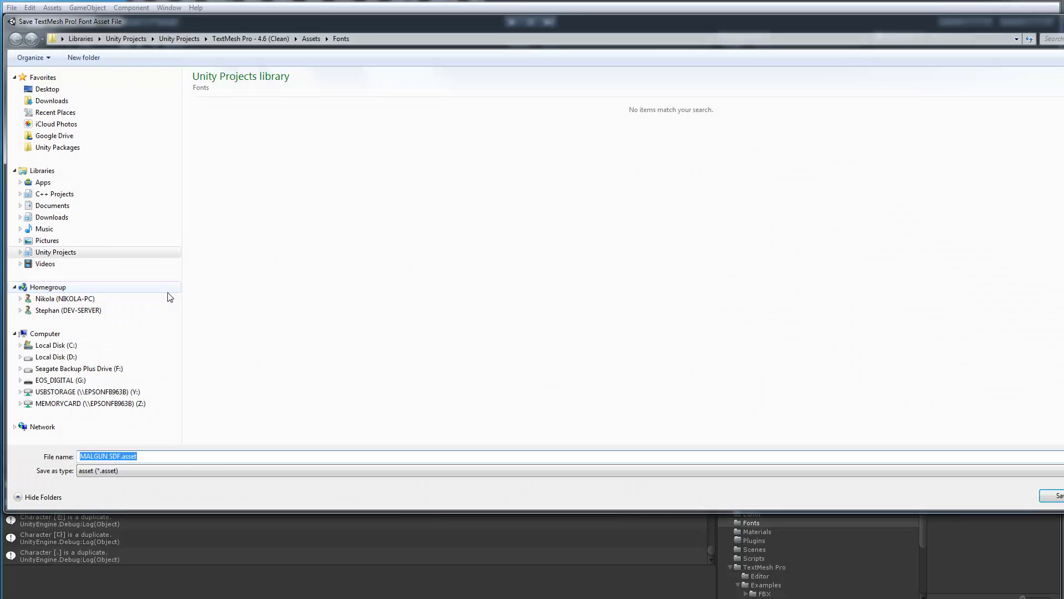
left_click(1058, 496)
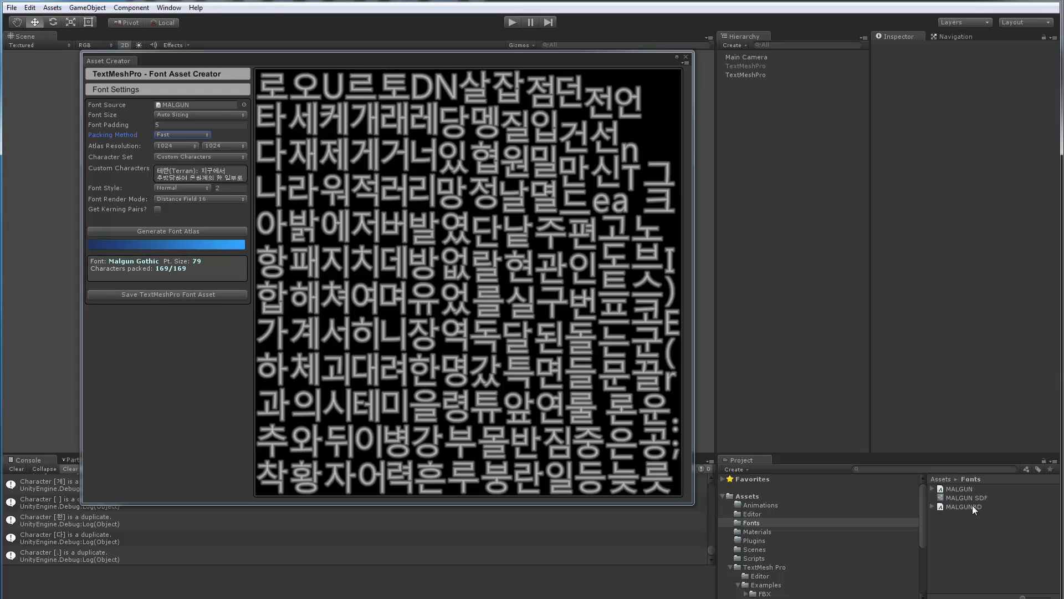
Close the Font Asset Creator and delete the old TextMeshPro object from the Hierarchy.
left_click(685, 56)
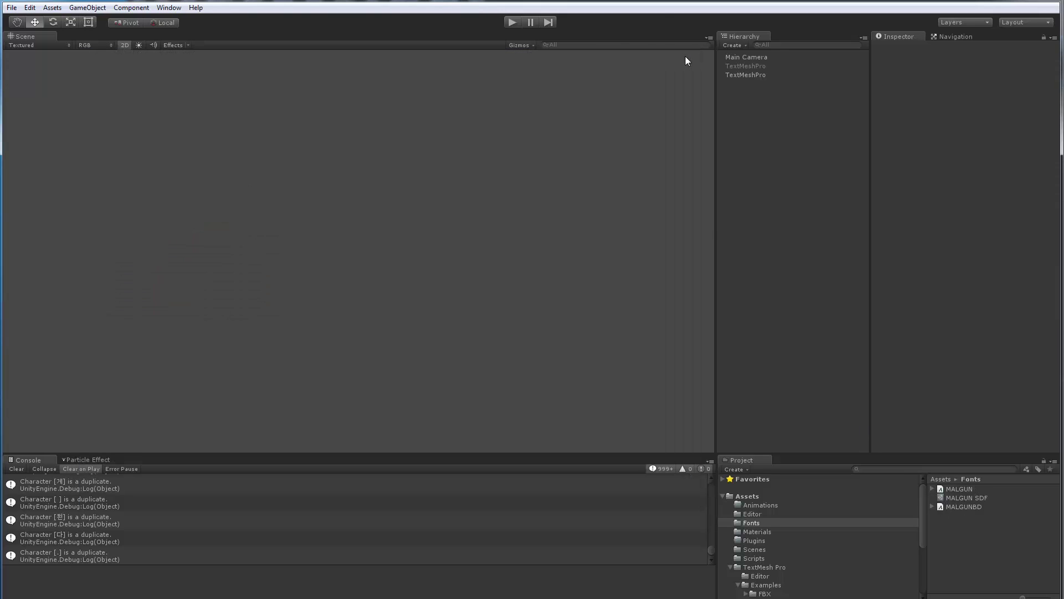
left_click(743, 76)
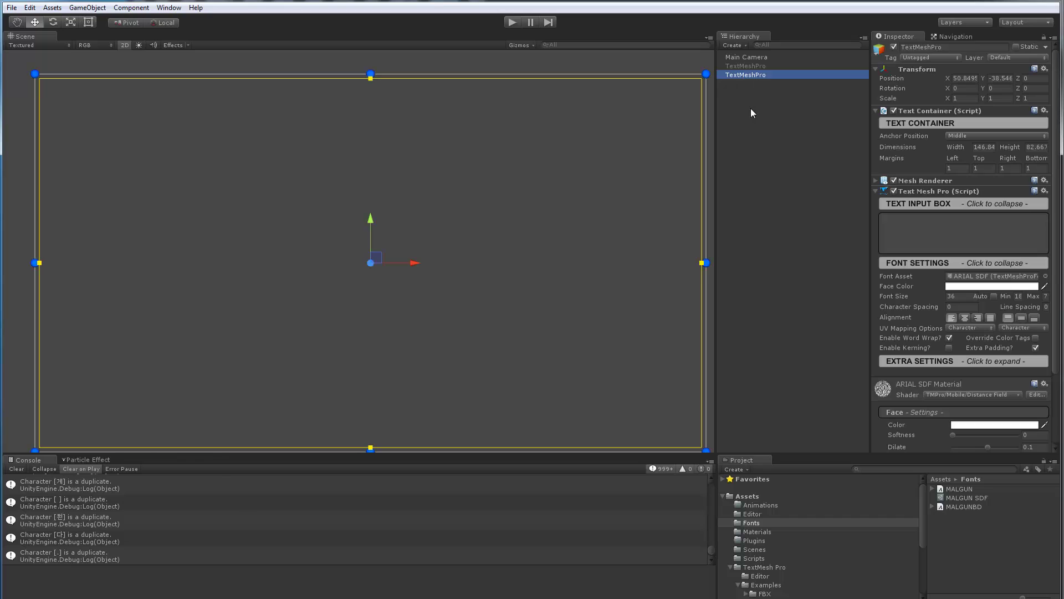
left_click(747, 102)
left_click(743, 77)
key("Delete")
Create a new TextMeshPro Text, clear its sample text, and assign the MALGUN SDF font asset.
left_click(730, 45)
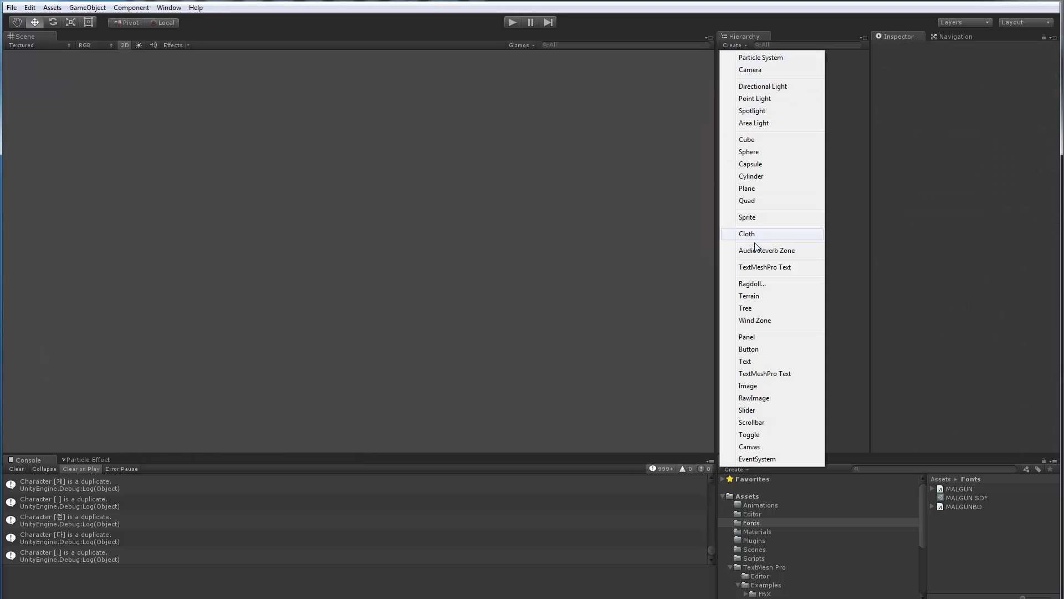
left_click(757, 268)
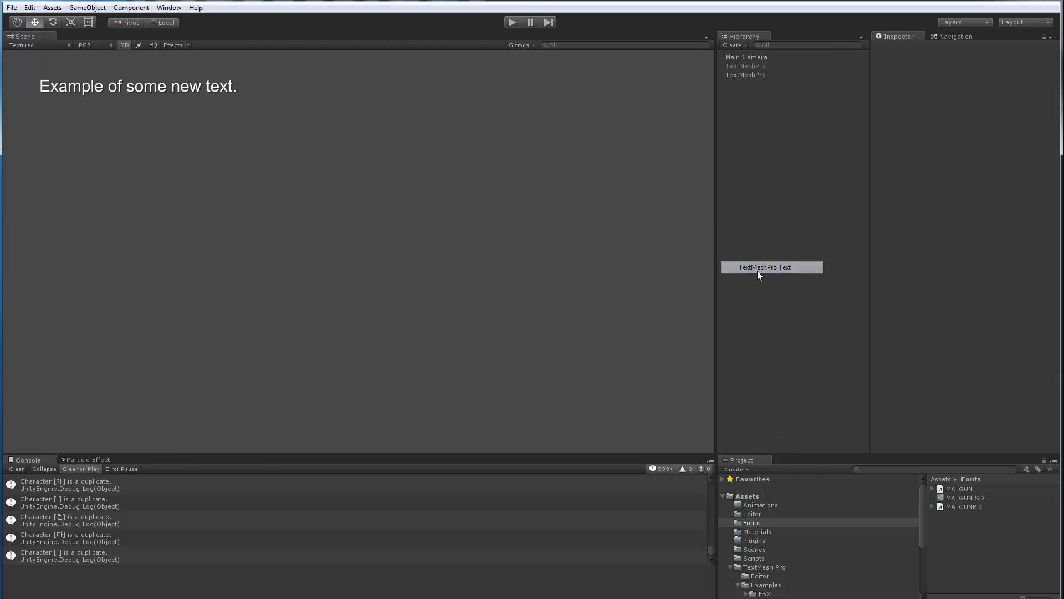
left_click(754, 74)
left_click(956, 218)
key("BackSpace")
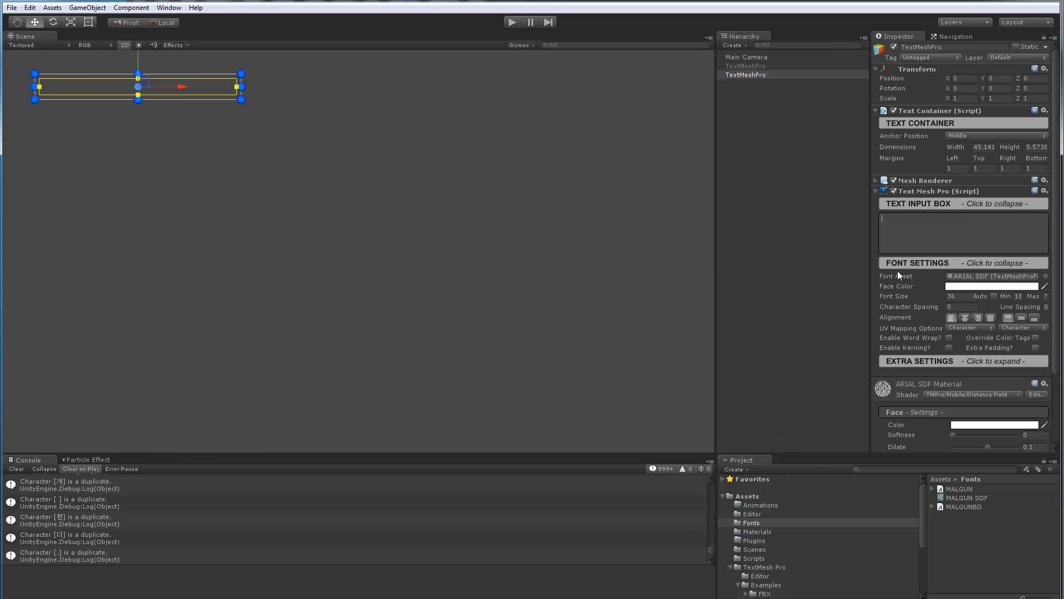
left_click(1045, 276)
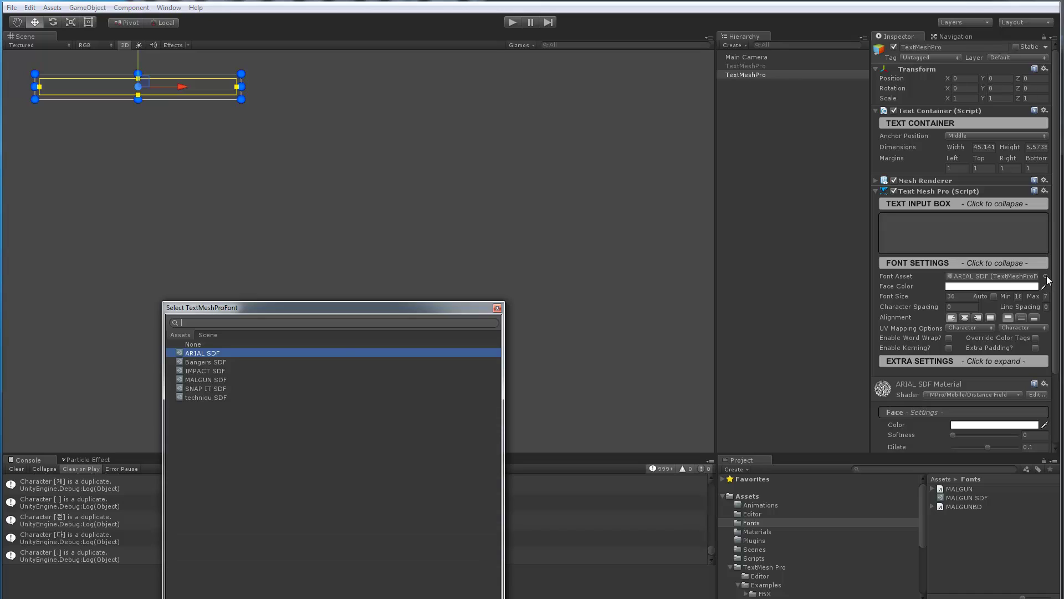
left_click(204, 380)
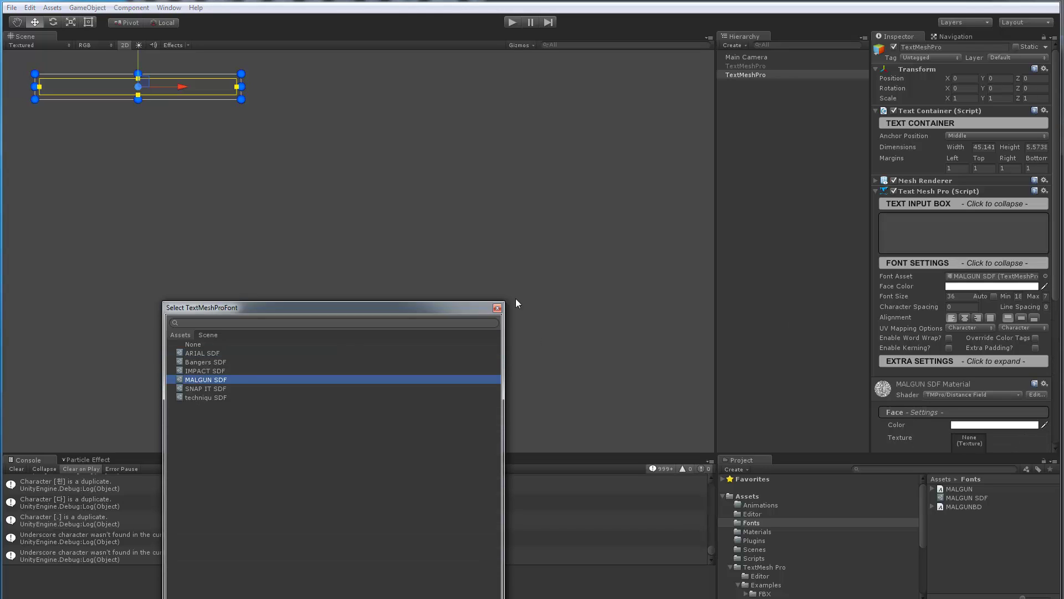
Paste the Korean paragraph into the text using the MALGUN SDF font.
left_click(497, 308)
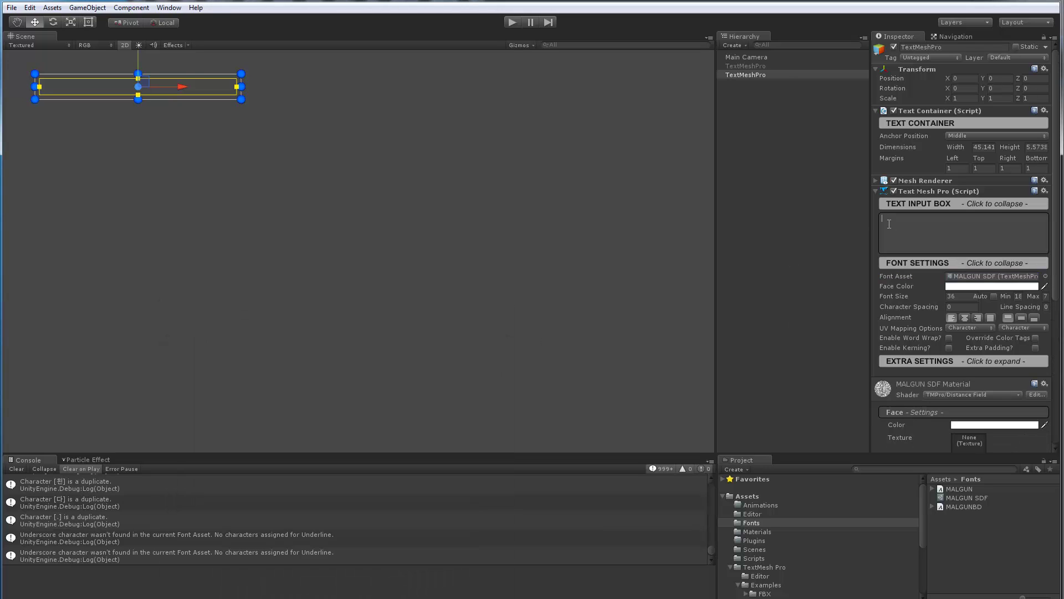
key("ctrl+v")
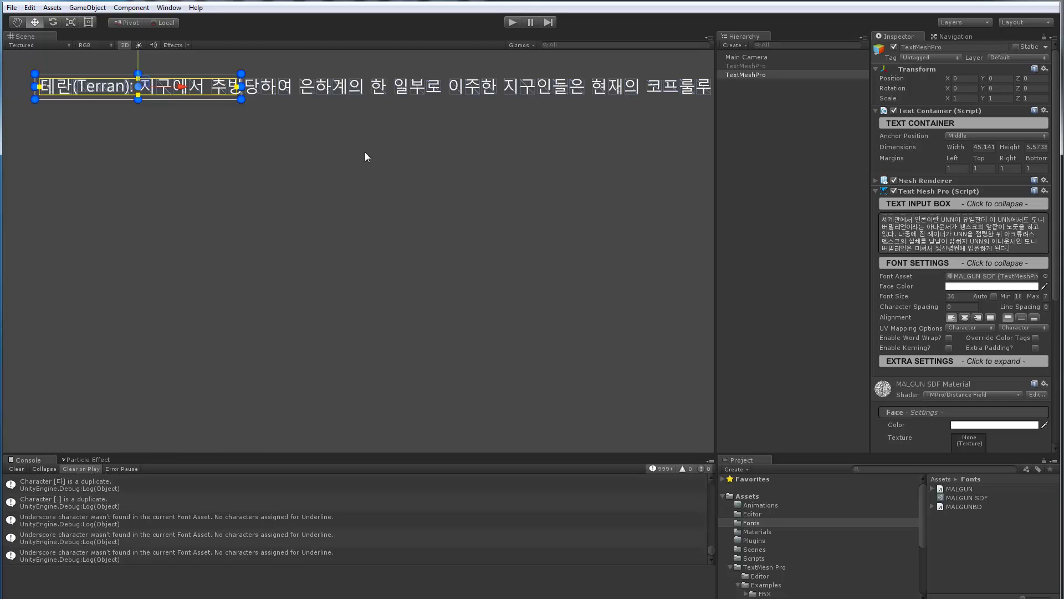
scroll(365, 157, "down", 2)
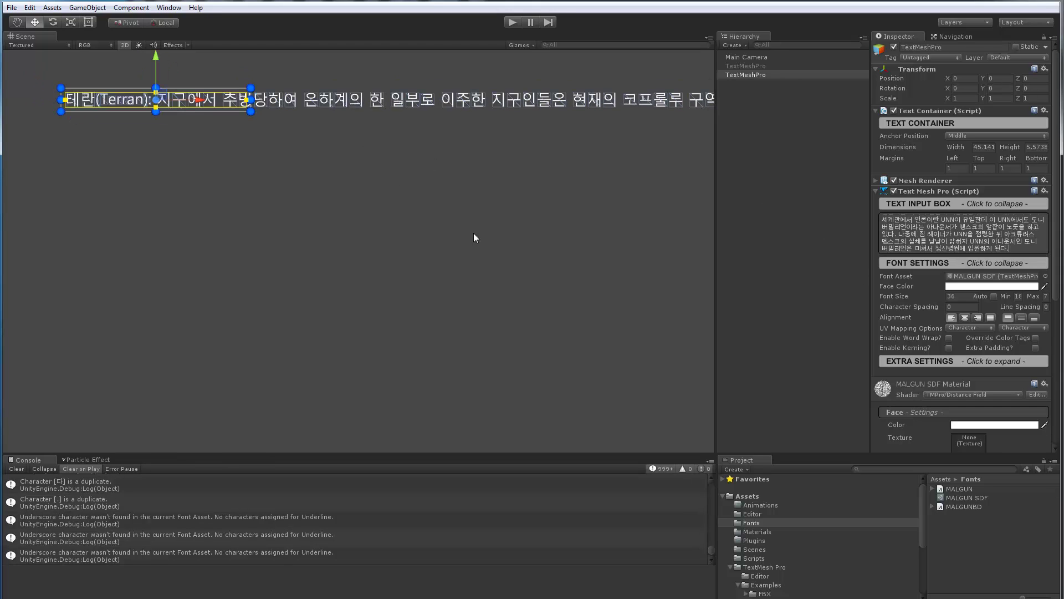
Enable Word Wrap and enlarge the text container to about 156.82 by 84.95.
left_click_drag(251, 101, 646, 108)
left_click_drag(353, 113, 353, 349)
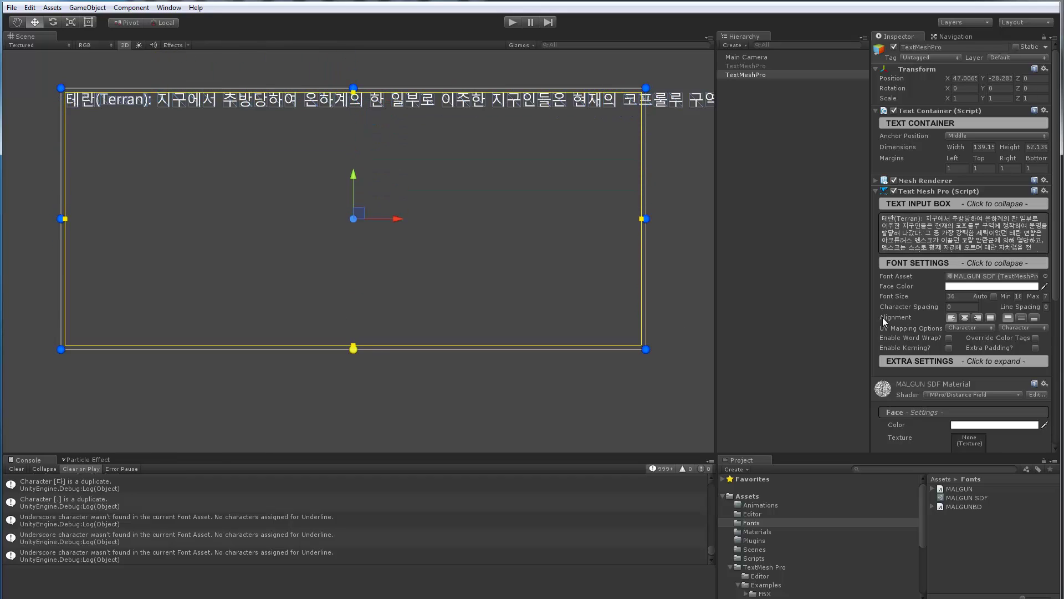
left_click(949, 337)
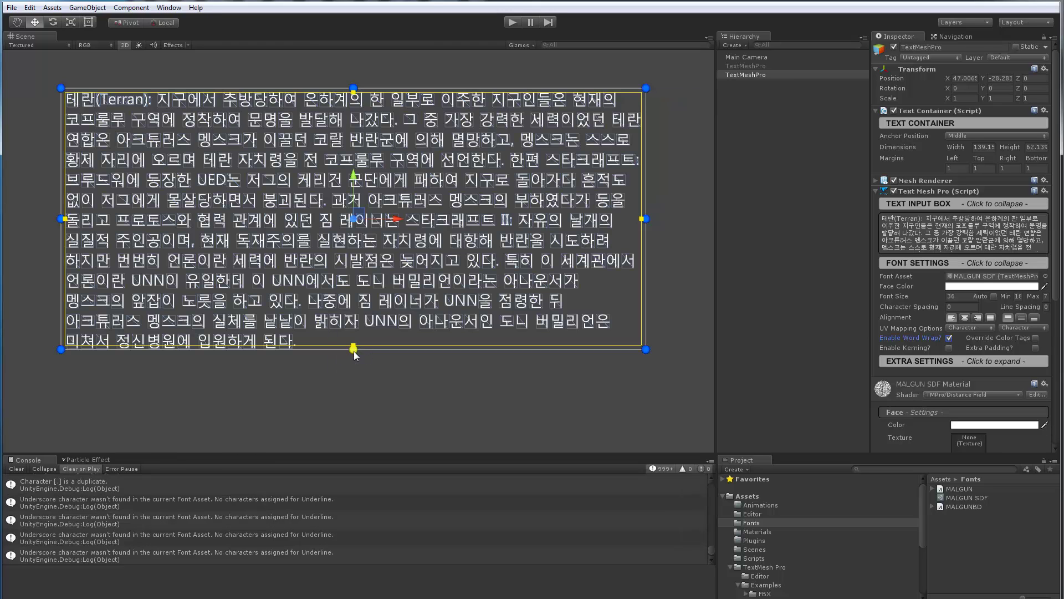
left_click_drag(354, 351, 353, 446)
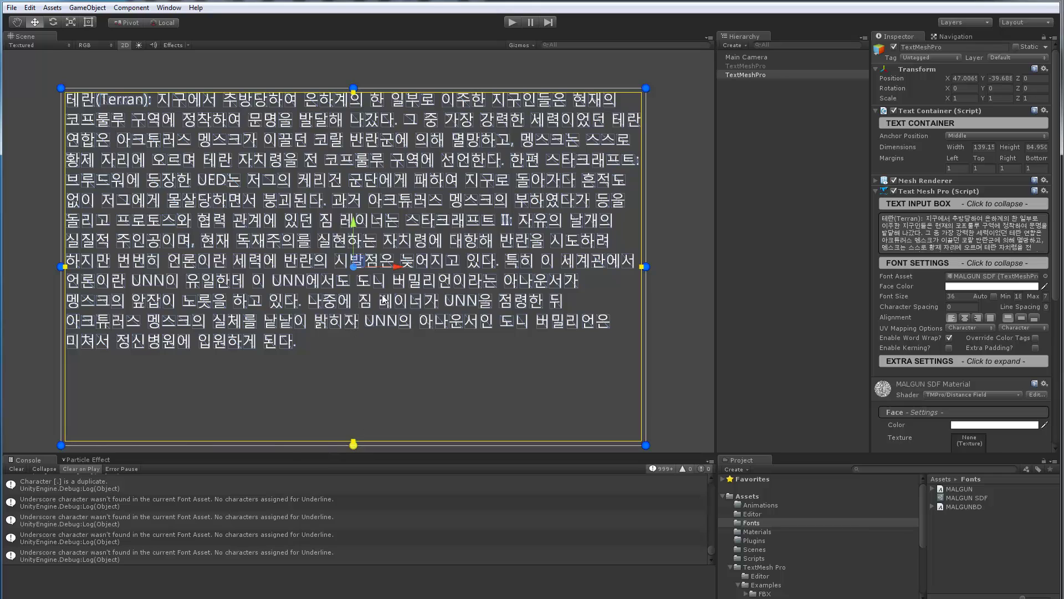
left_click_drag(643, 267, 697, 271)
middle_click_drag(353, 253, 323, 248)
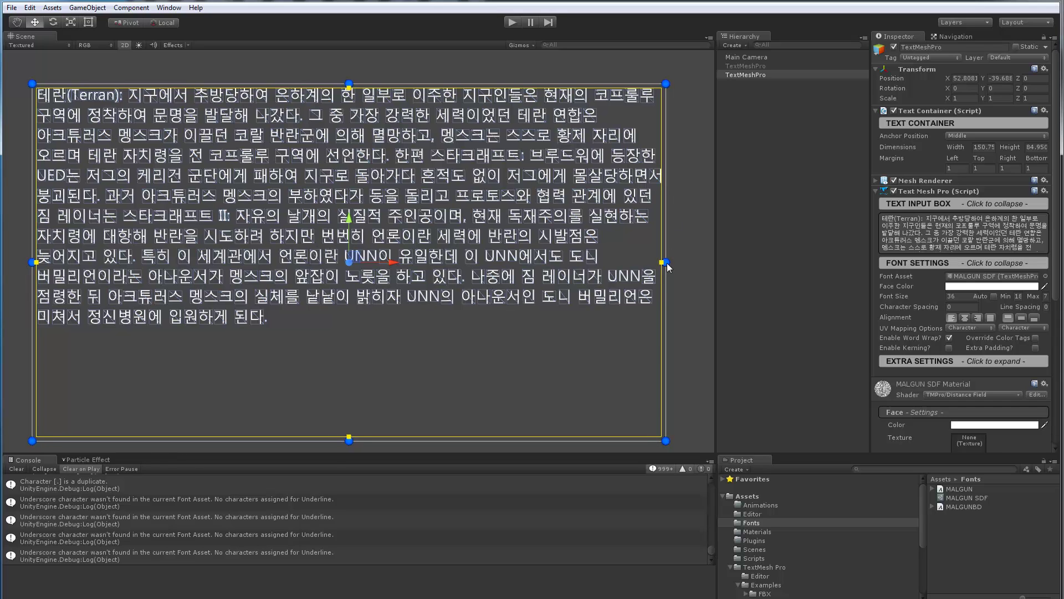
left_click_drag(669, 264, 696, 265)
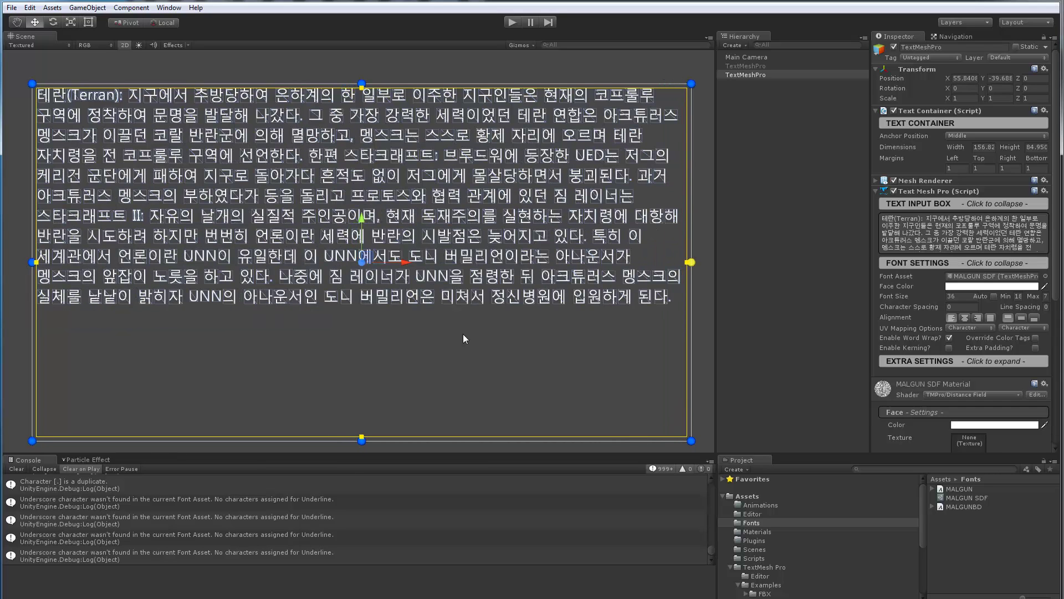
Deselect the text and zoom and pan the Scene view over the Korean paragraph to inspect glyph sharpness.
left_click(750, 305)
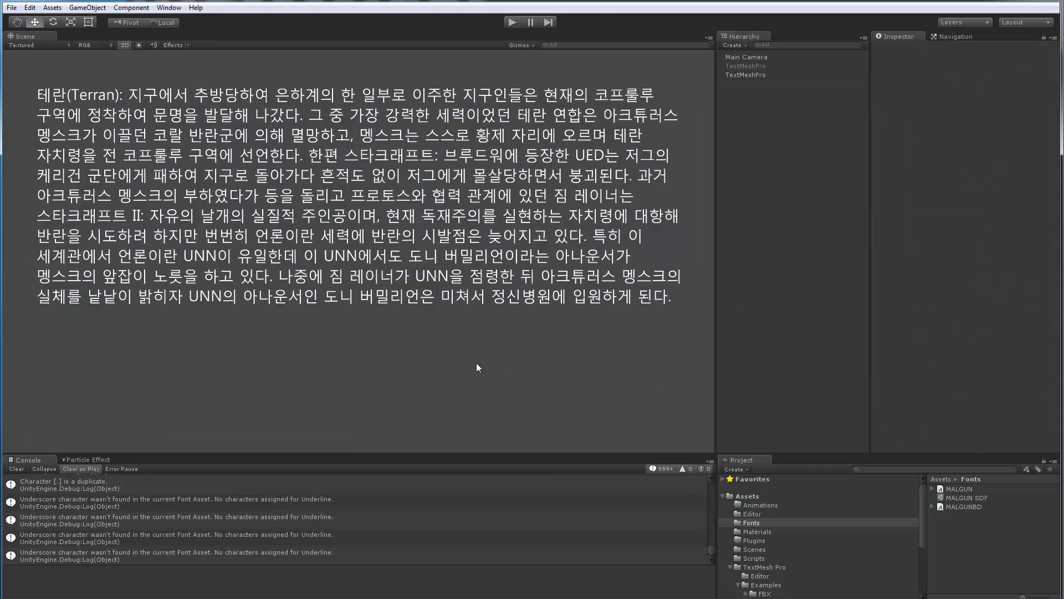
scroll(447, 318, "up", 5)
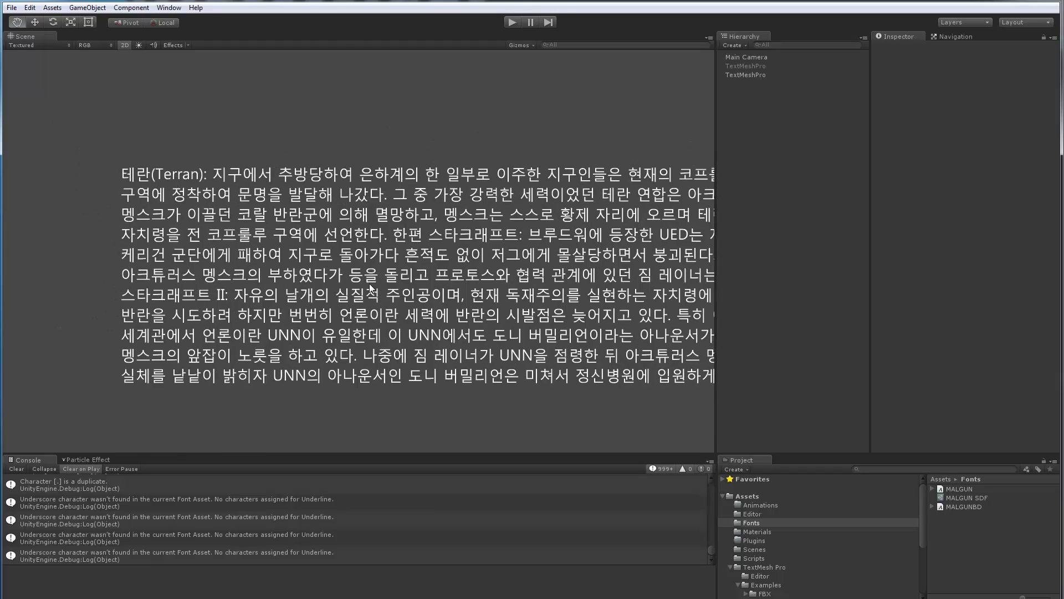
scroll(370, 287, "up", 6)
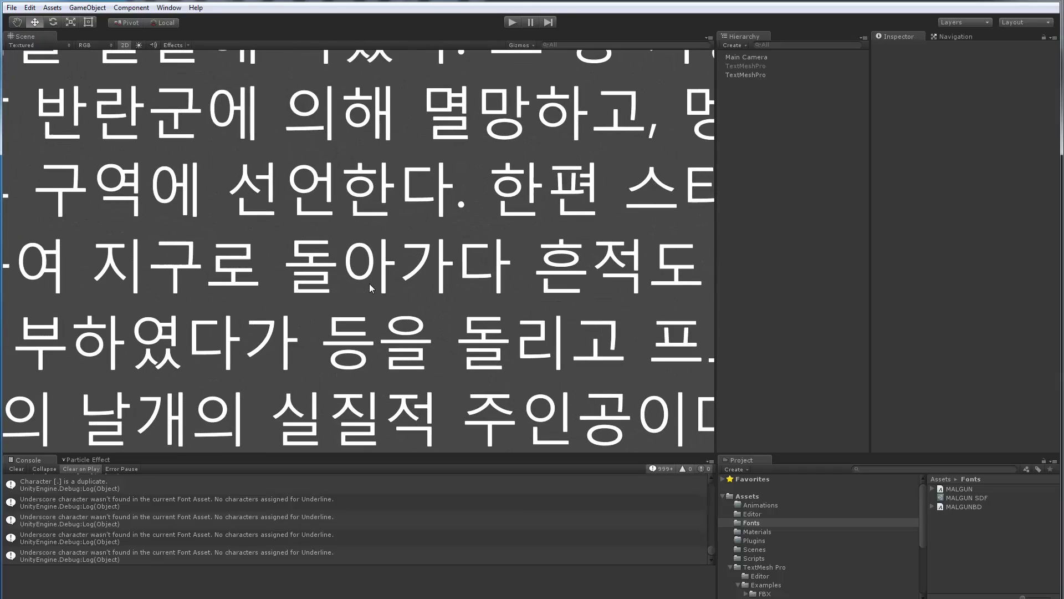
scroll(370, 287, "up", 8)
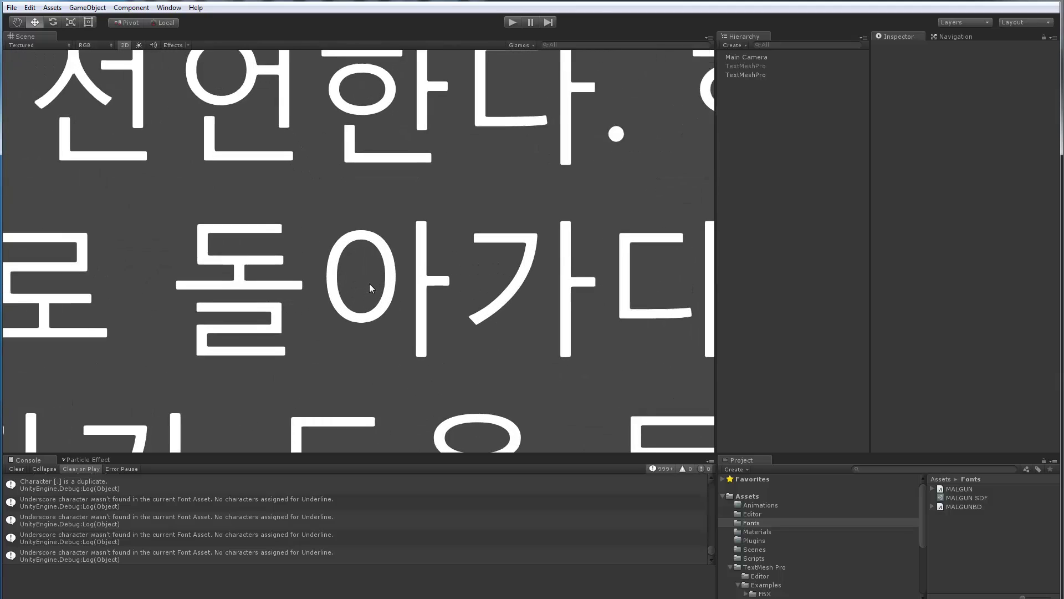
scroll(369, 284, "down", 6)
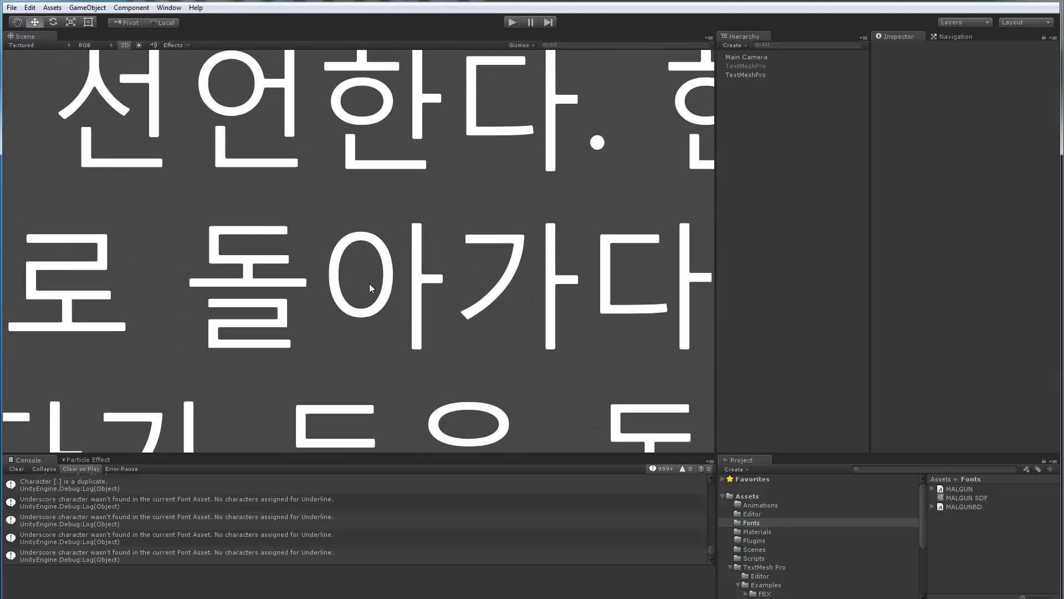
scroll(369, 283, "down", 3)
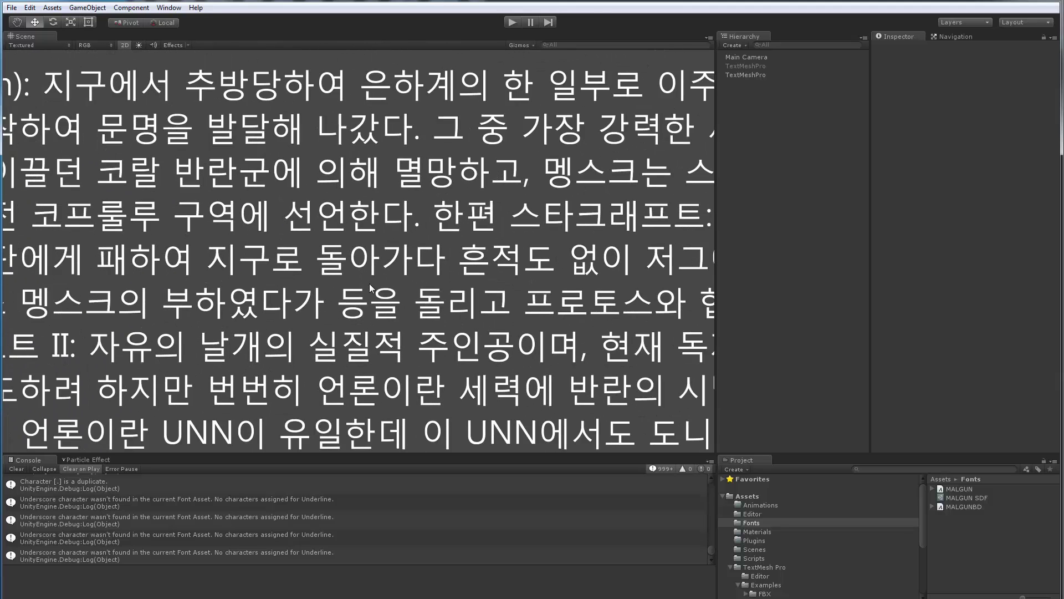
scroll(369, 283, "down", 6)
middle_click_drag(369, 284, 301, 228)
scroll(302, 228, "up", 6)
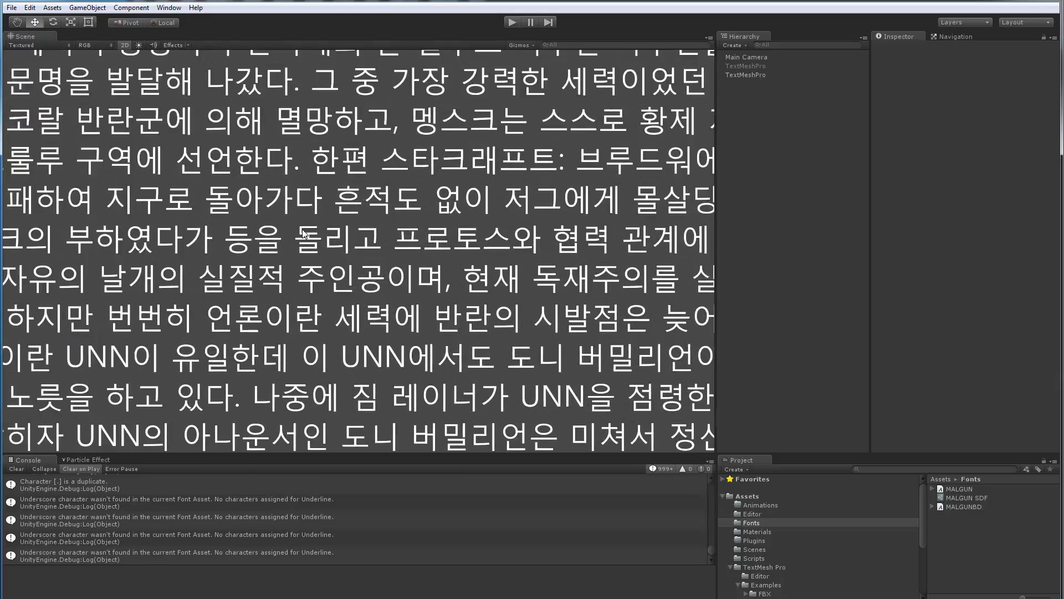
scroll(301, 229, "up", 3)
Give the text material a black outline of thickness 0.2 and a Face Dilate of 0.2.
left_click(740, 75)
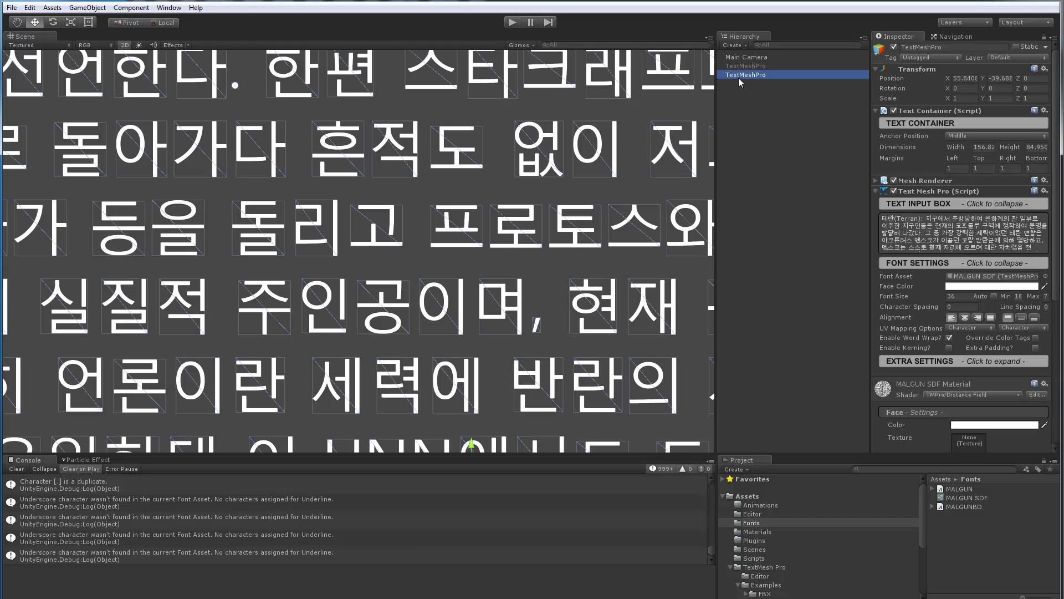
scroll(920, 277, "down", 5)
scroll(958, 410, "down", 2)
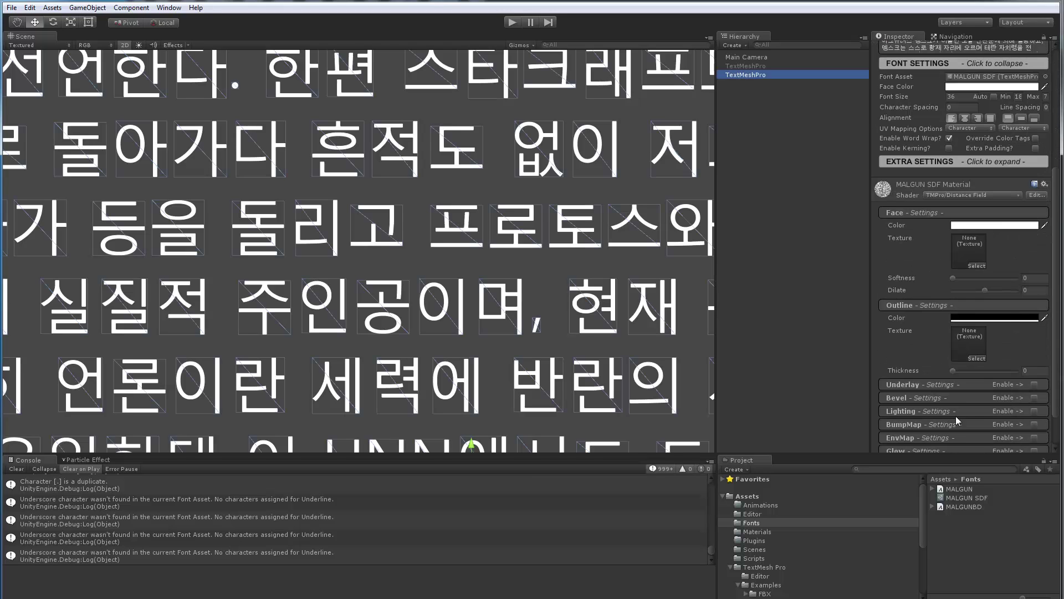
left_click_drag(952, 371, 970, 376)
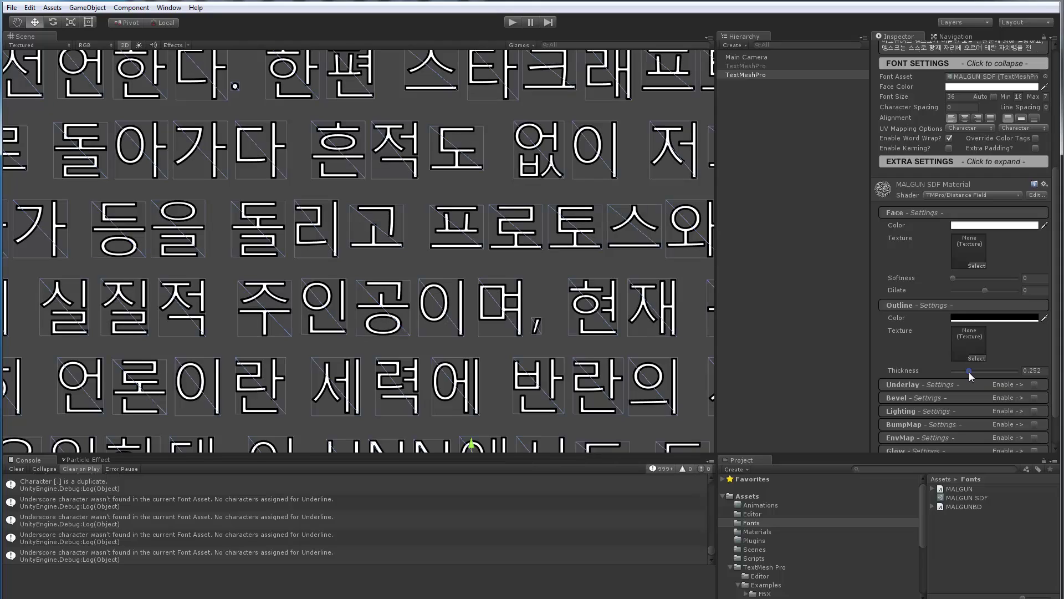
left_click(1044, 370)
type(".2")
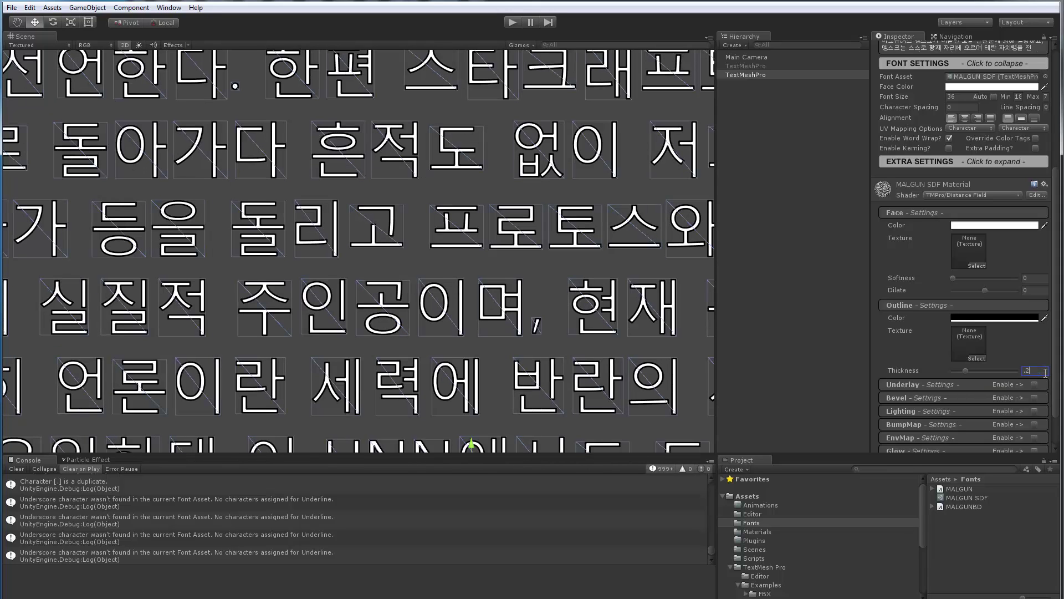
left_click(1023, 338)
left_click(1029, 289)
type(".2")
key("Tab")
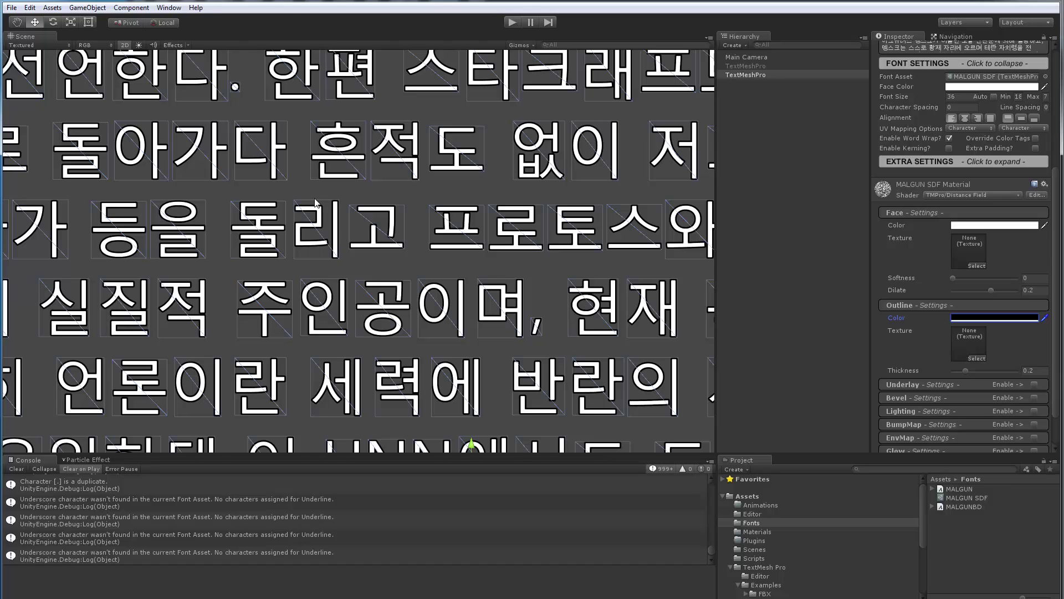
Enable the Underlay shadow and offset it to about 0.92 X, -0.89 Y.
left_click(1034, 384)
scroll(474, 296, "up", 2)
scroll(473, 292, "up", 3)
left_click(910, 387)
scroll(890, 326, "down", 5)
left_click_drag(987, 305, 977, 342)
left_click(647, 281)
scroll(423, 212, "down", 10)
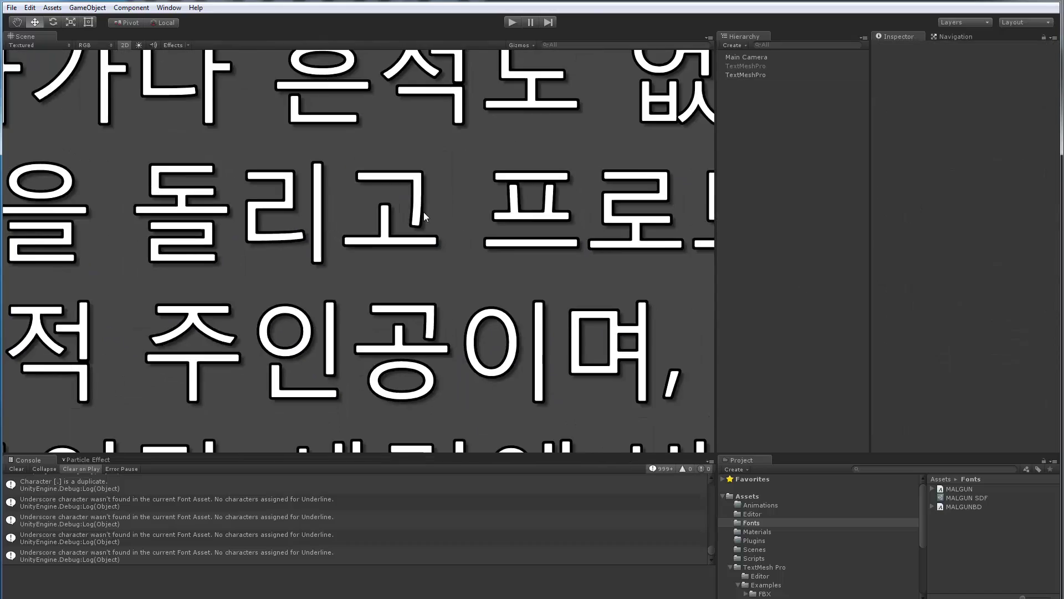
scroll(424, 212, "down", 10)
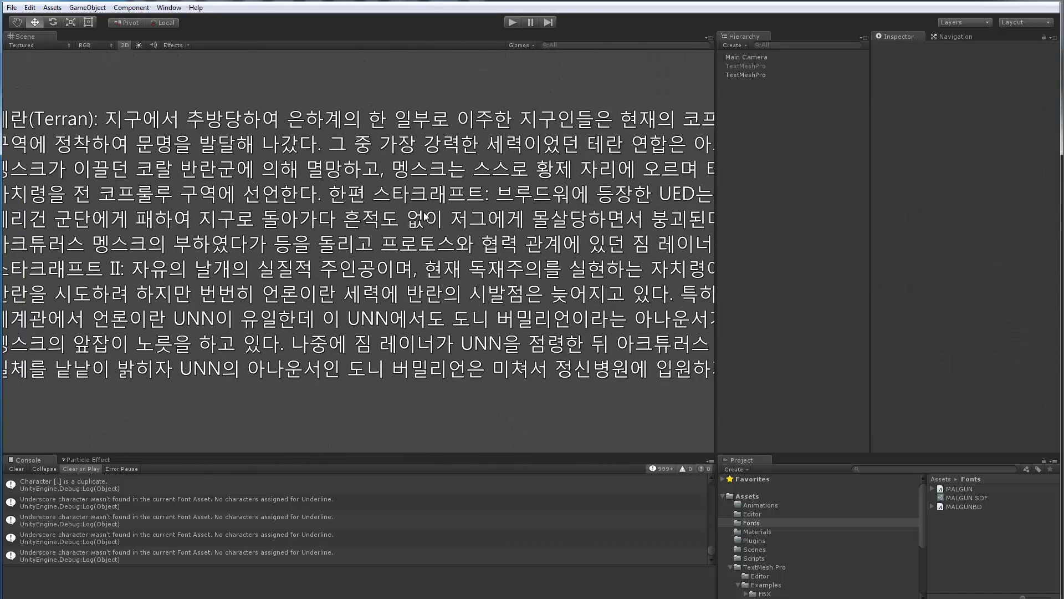
middle_click_drag(401, 251, 335, 239)
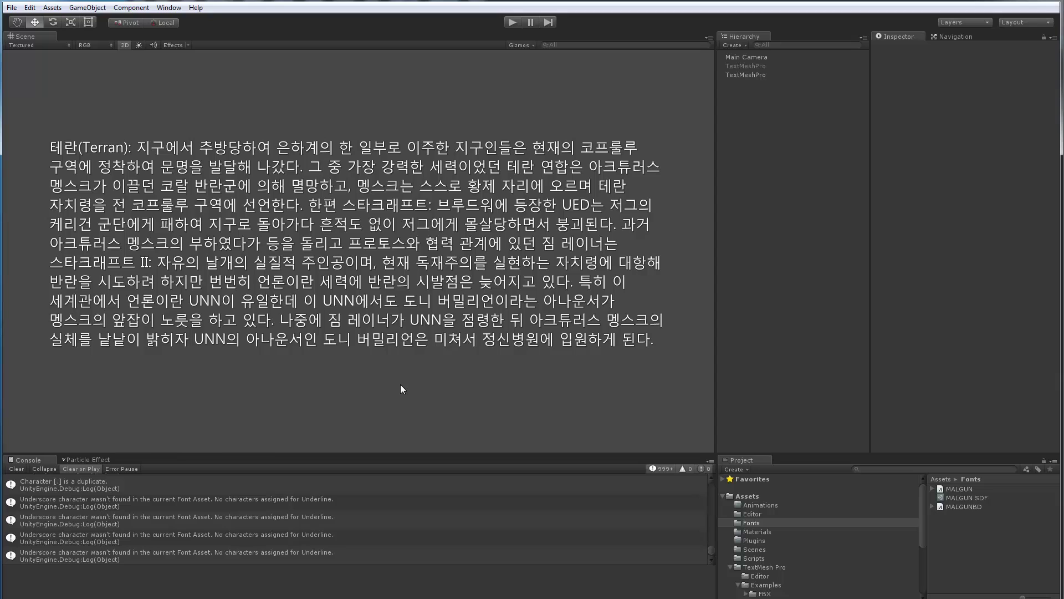
scroll(381, 253, "up", 1)
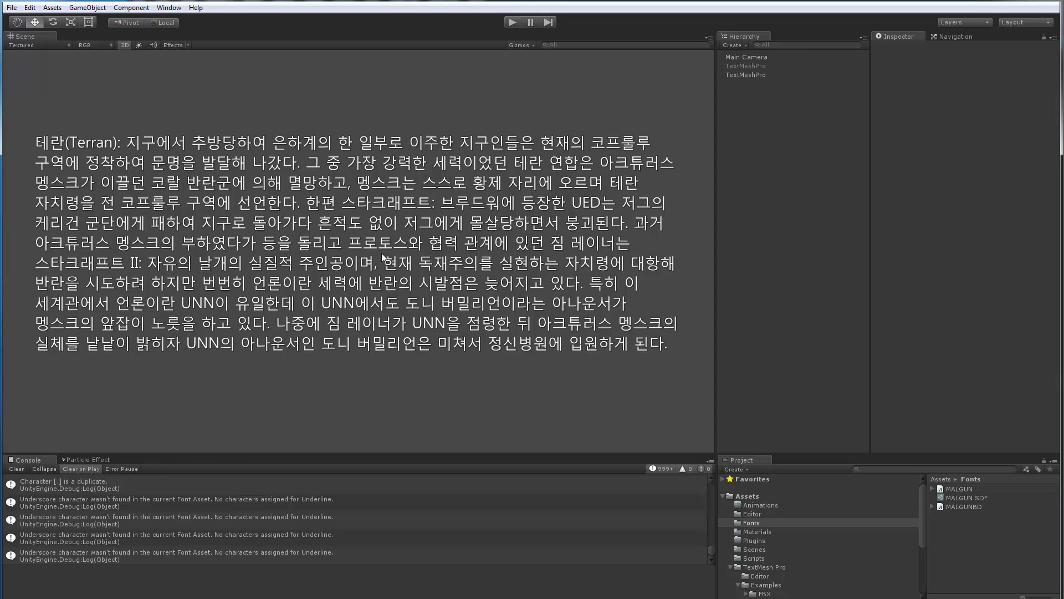